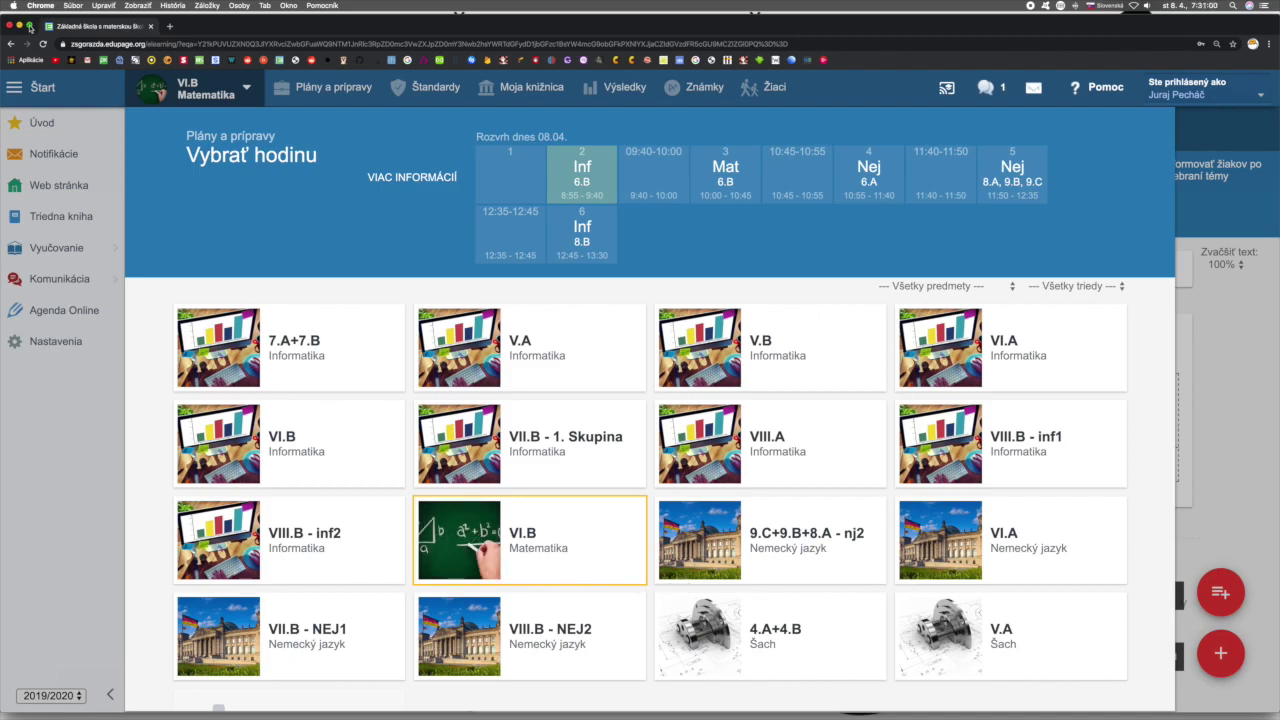
Add a colleague as a second teacher in the extended settings of the VI.B Matematika lesson and save the lesson.
click(30, 26)
click(636, 552)
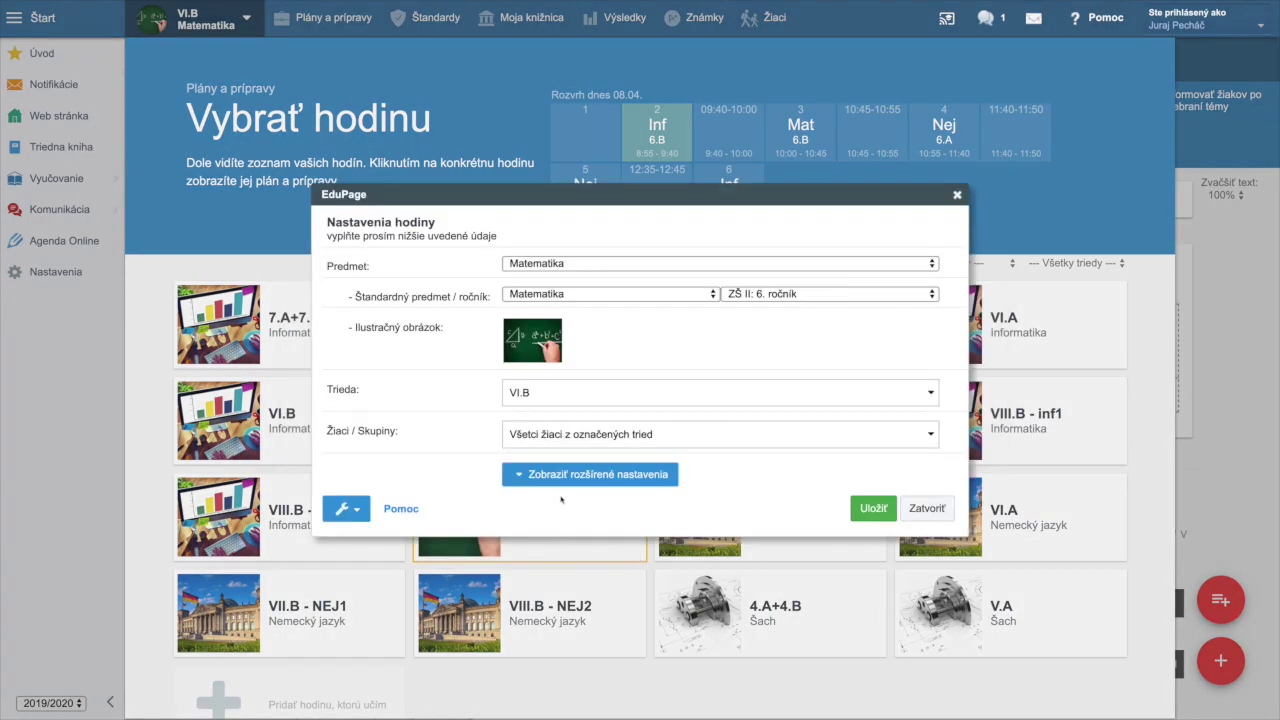
click(576, 477)
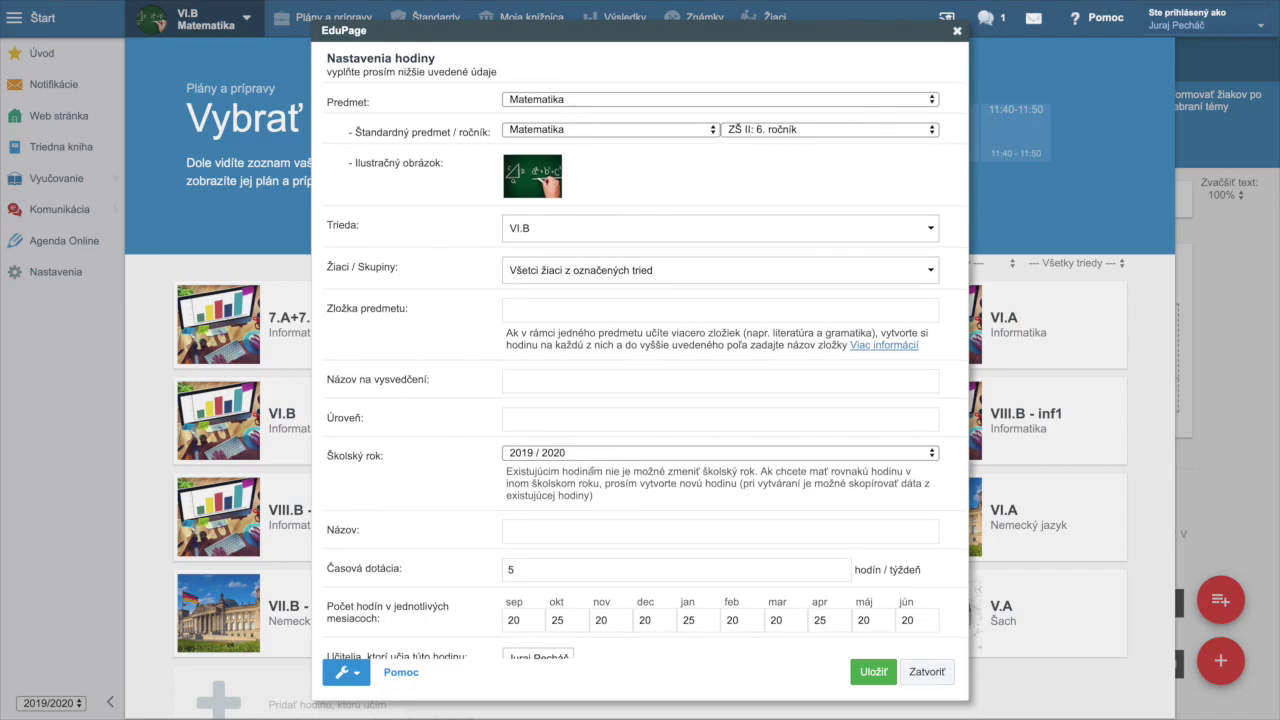
scroll(578, 482, down, 3)
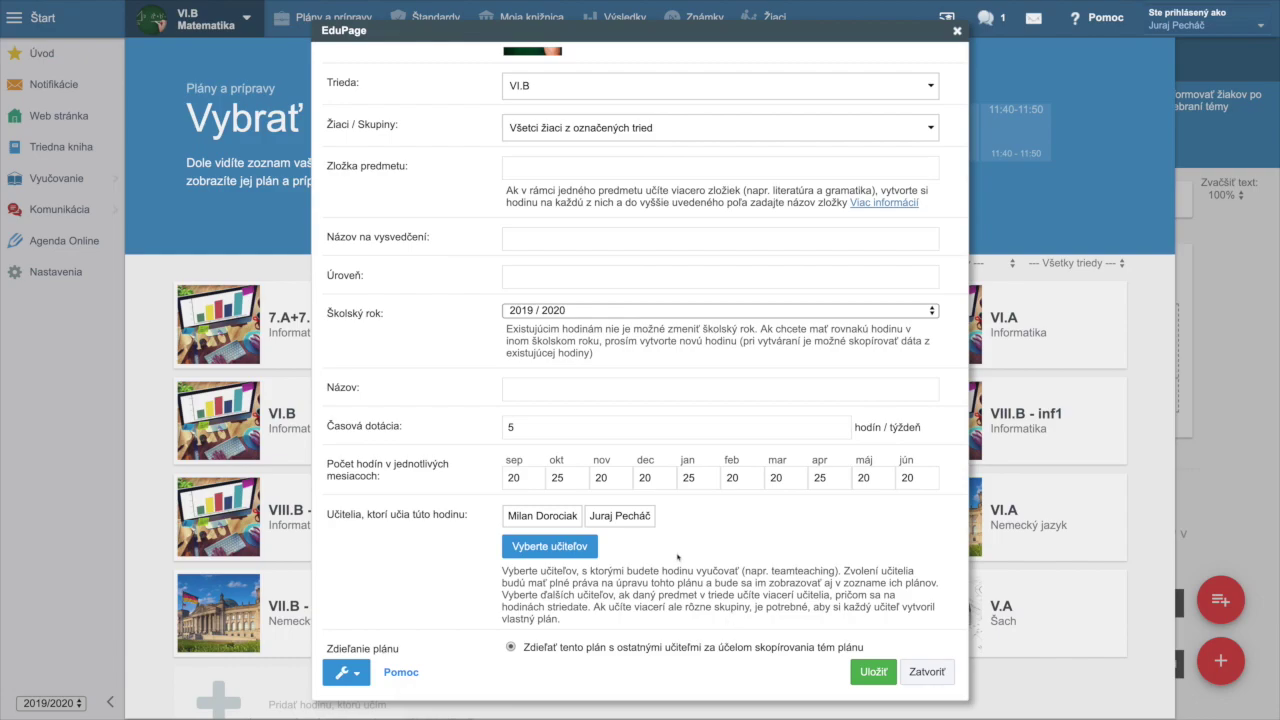
click(871, 673)
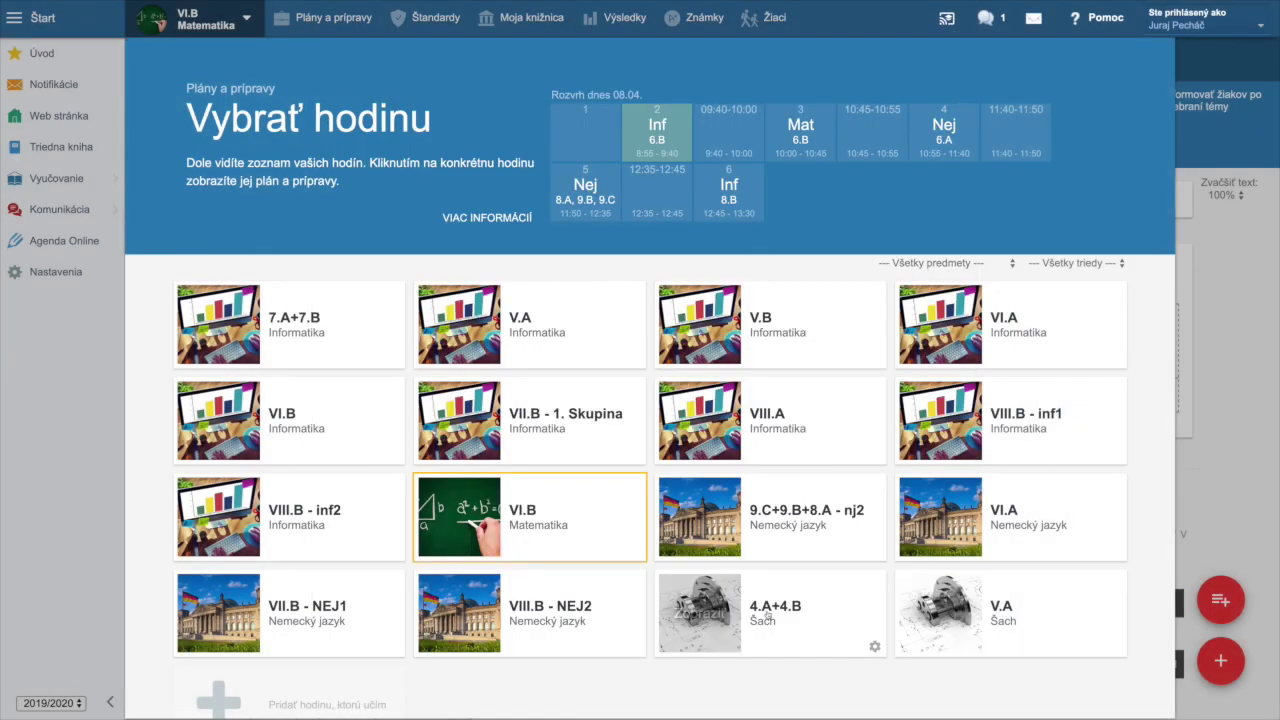
Switch to the colleague's EduPage window, enlarge it to full screen and open Moja knižnica.
mouse_move(790, 705)
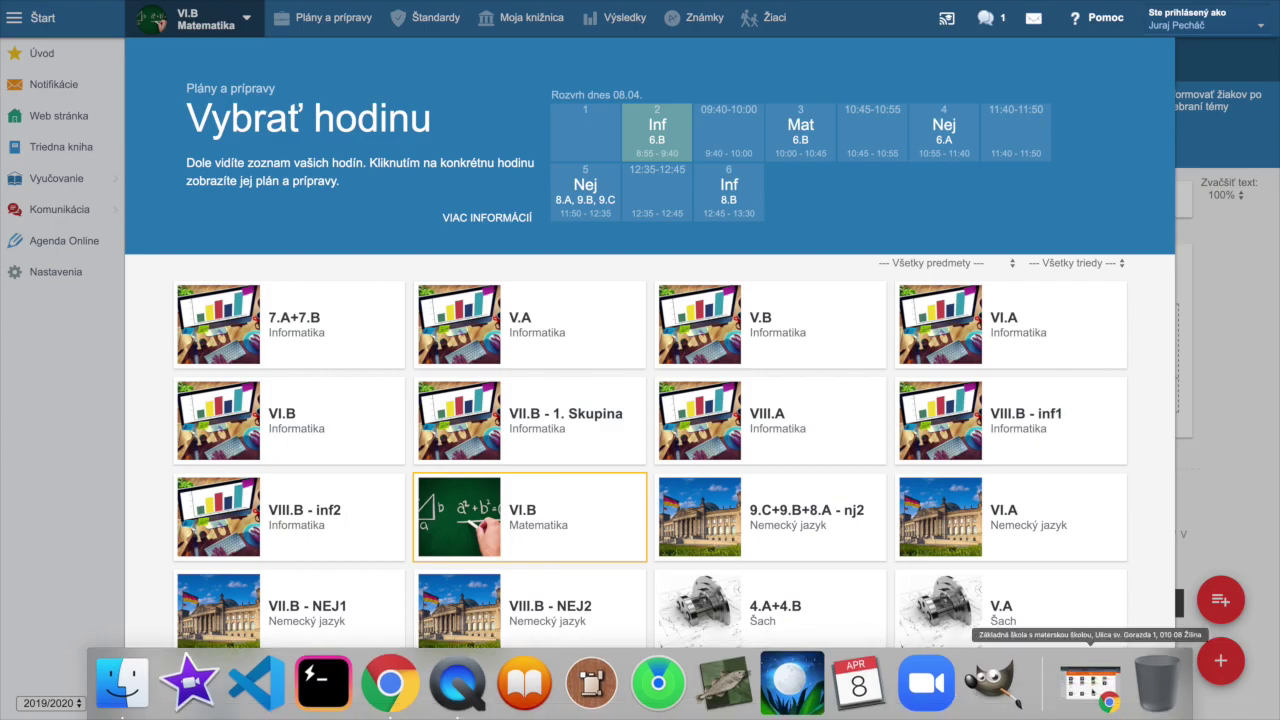
click(1090, 685)
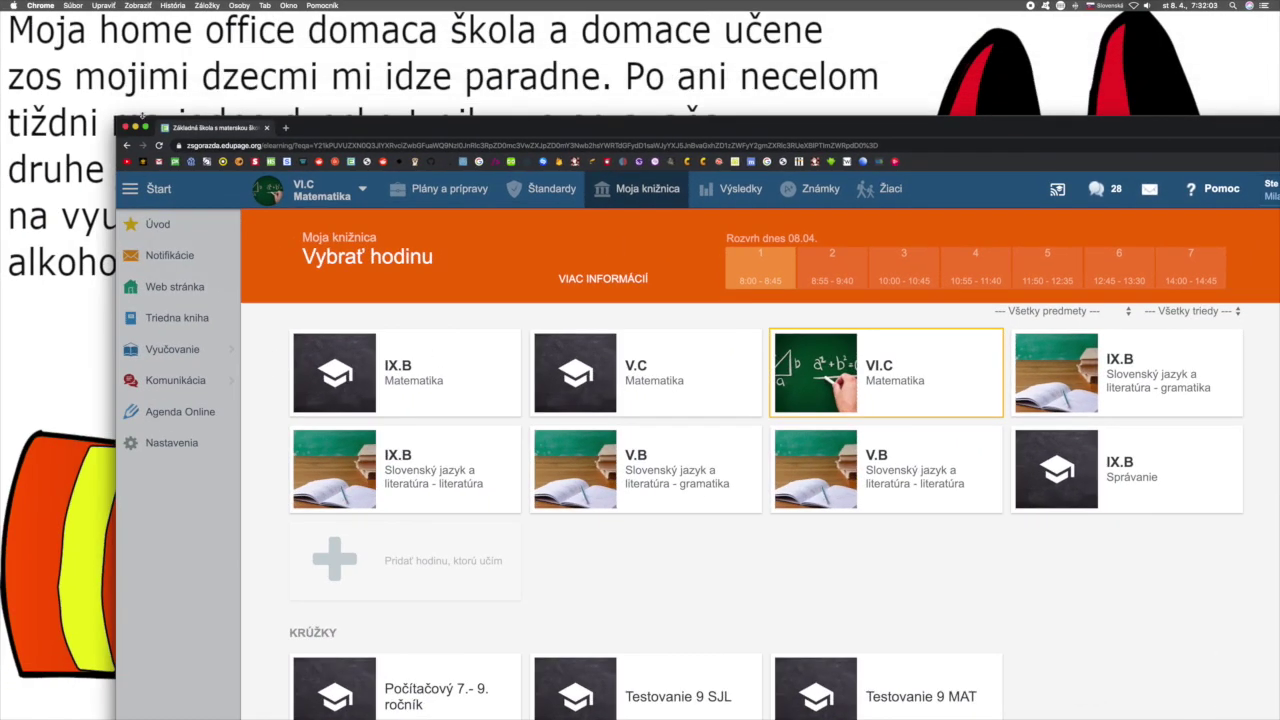
click(146, 128)
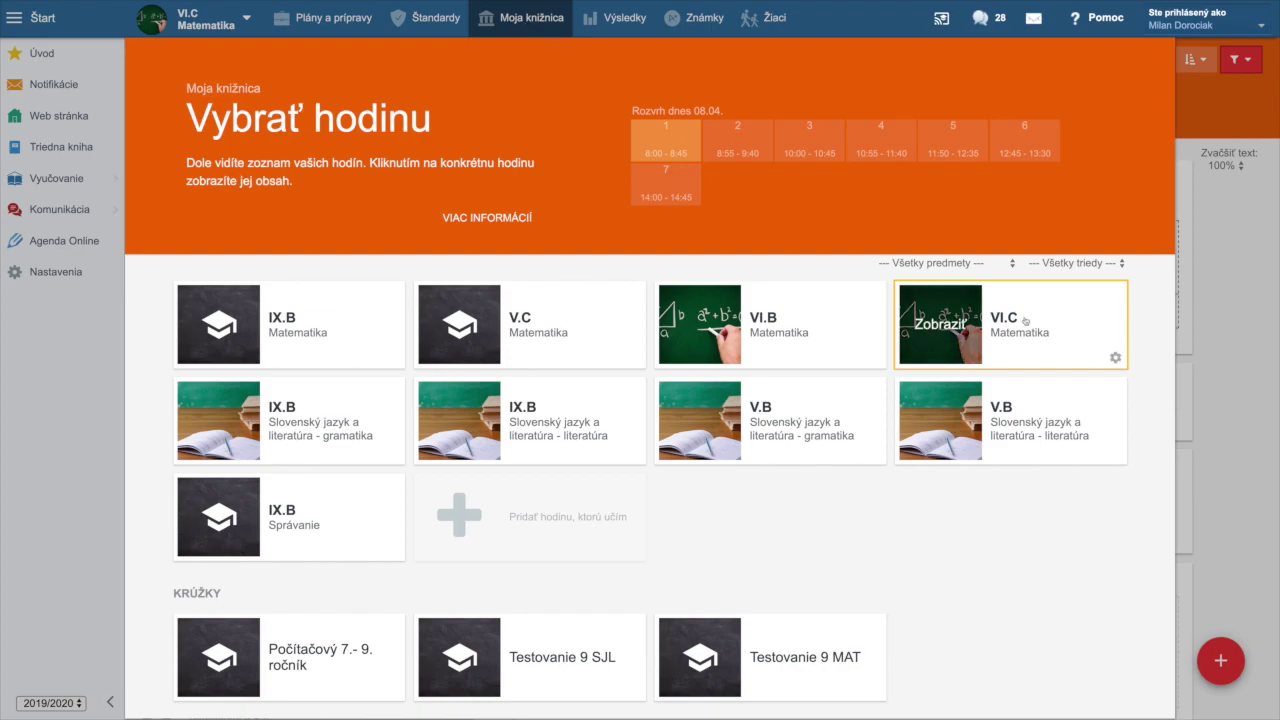
click(534, 23)
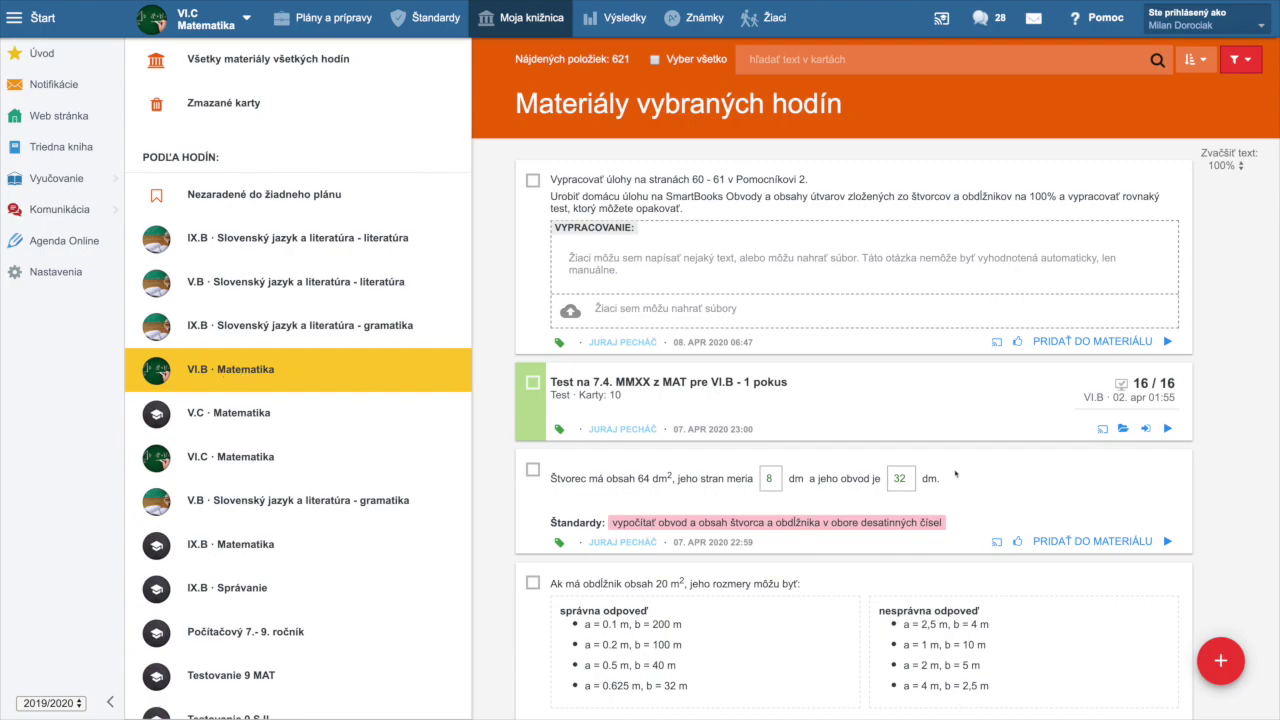
Examine the shared VI.B Matematika cards and tests in the colleague's library, including their authors and dates.
scroll(946, 469, down, 1)
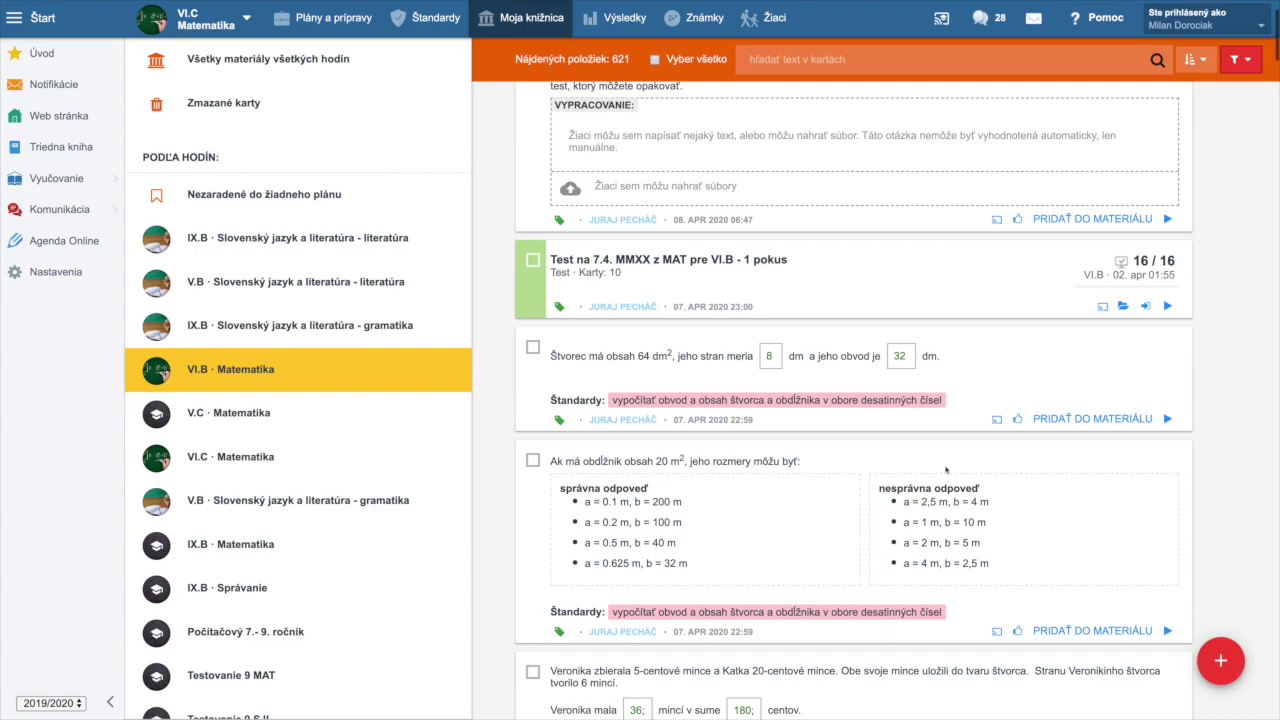
scroll(946, 469, down, 10)
scroll(946, 469, down, 4)
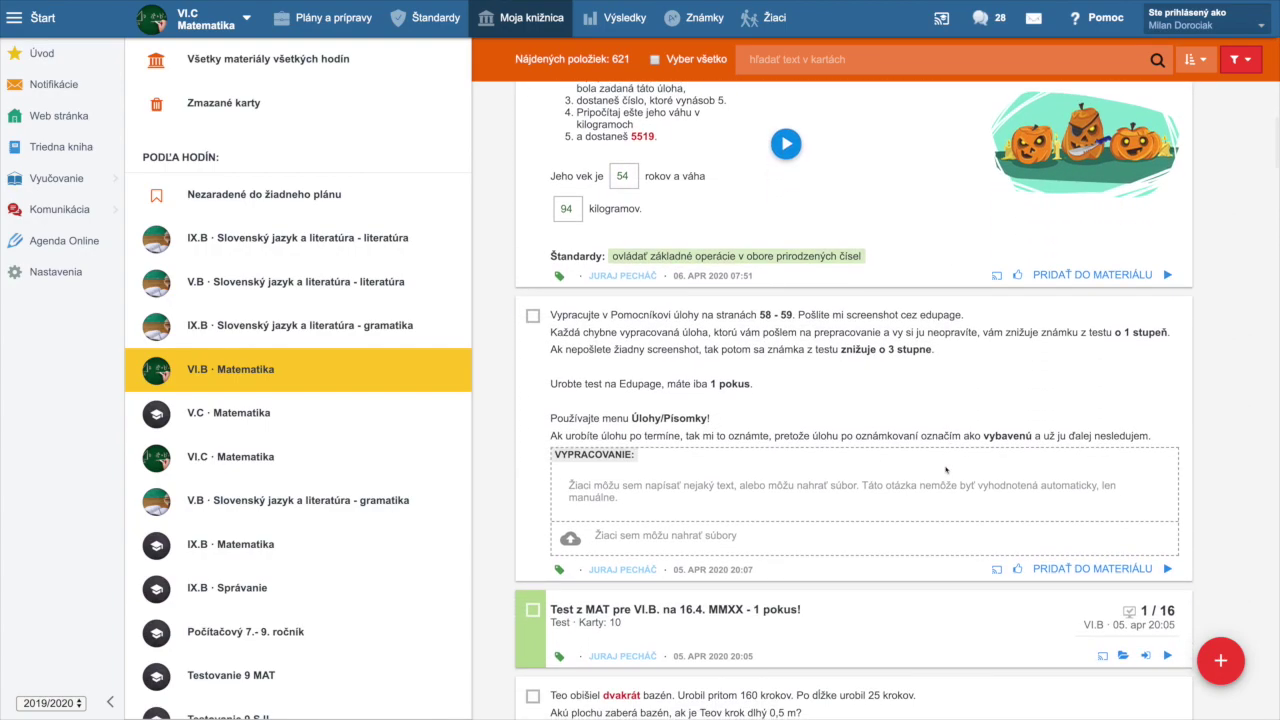
scroll(946, 469, up, 4)
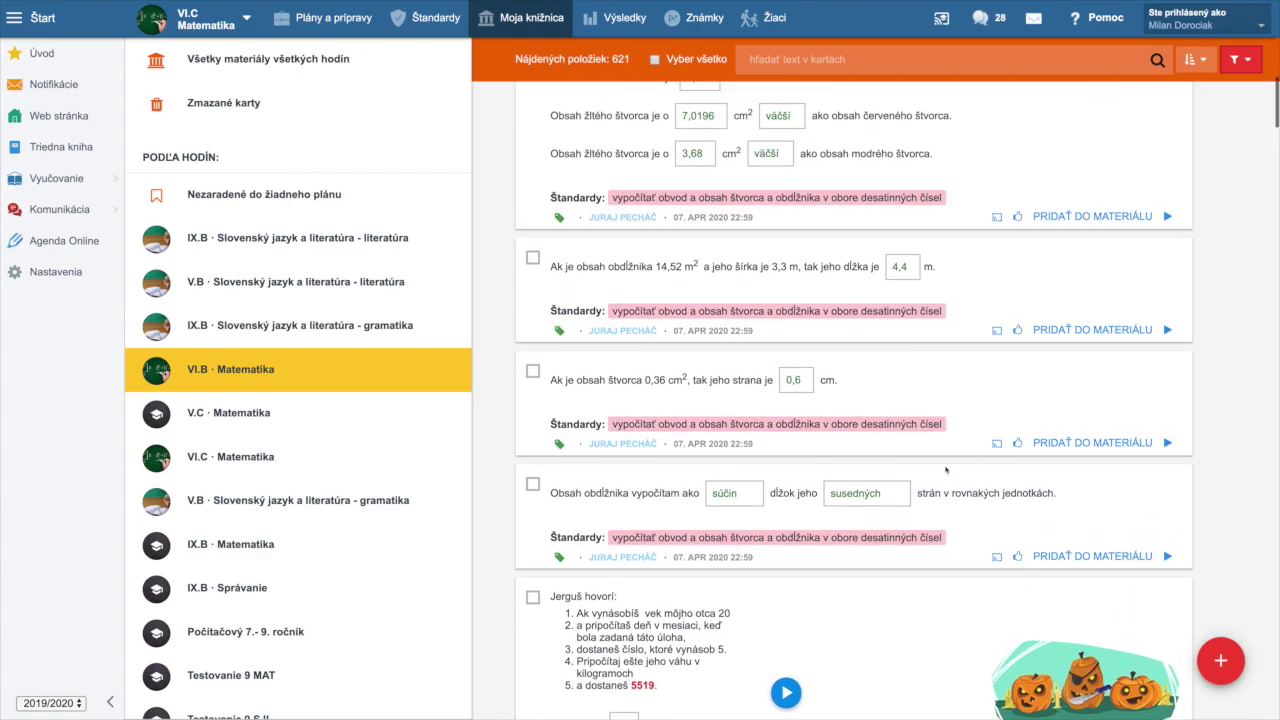
scroll(946, 469, up, 5)
scroll(946, 469, up, 5)
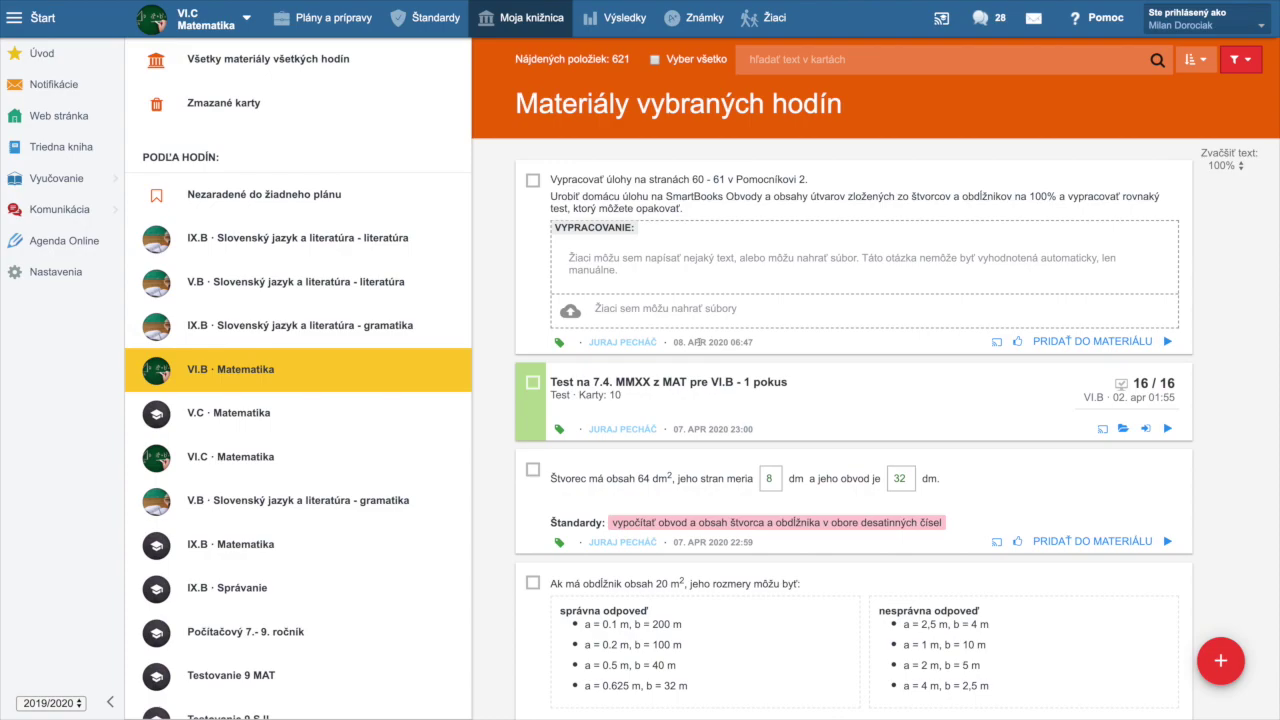
scroll(783, 351, down, 12)
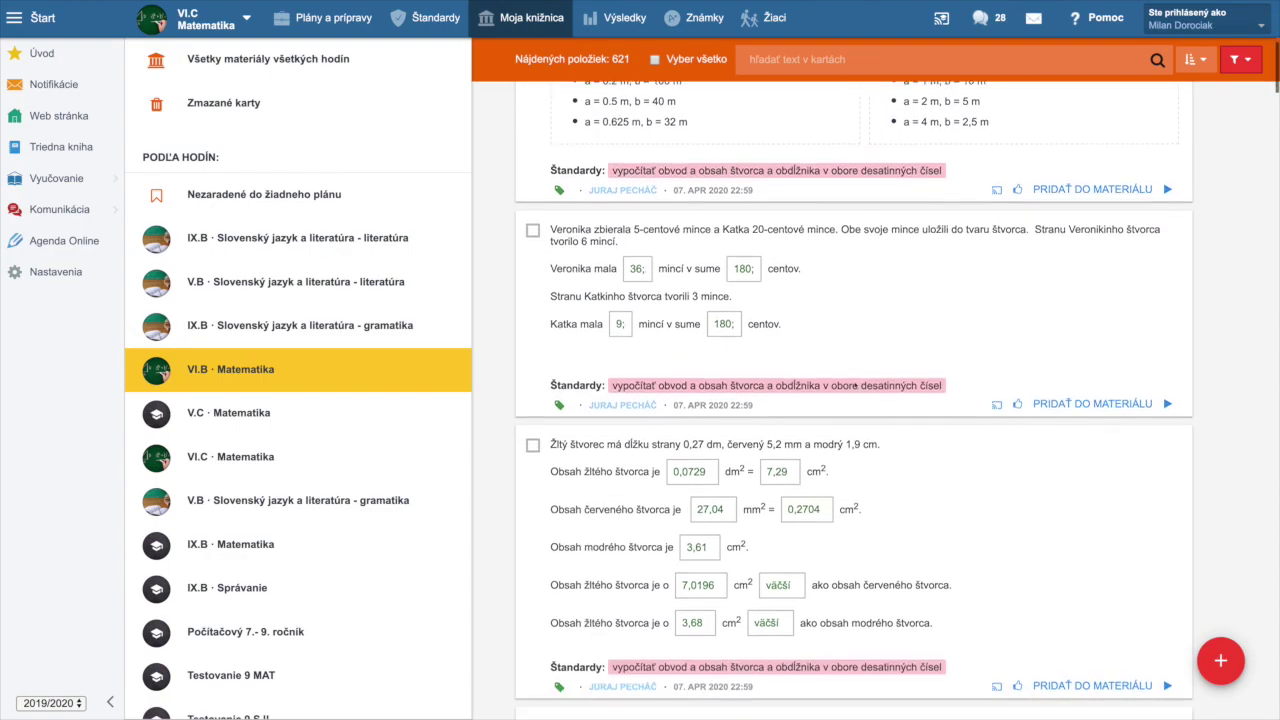
scroll(855, 384, down, 7)
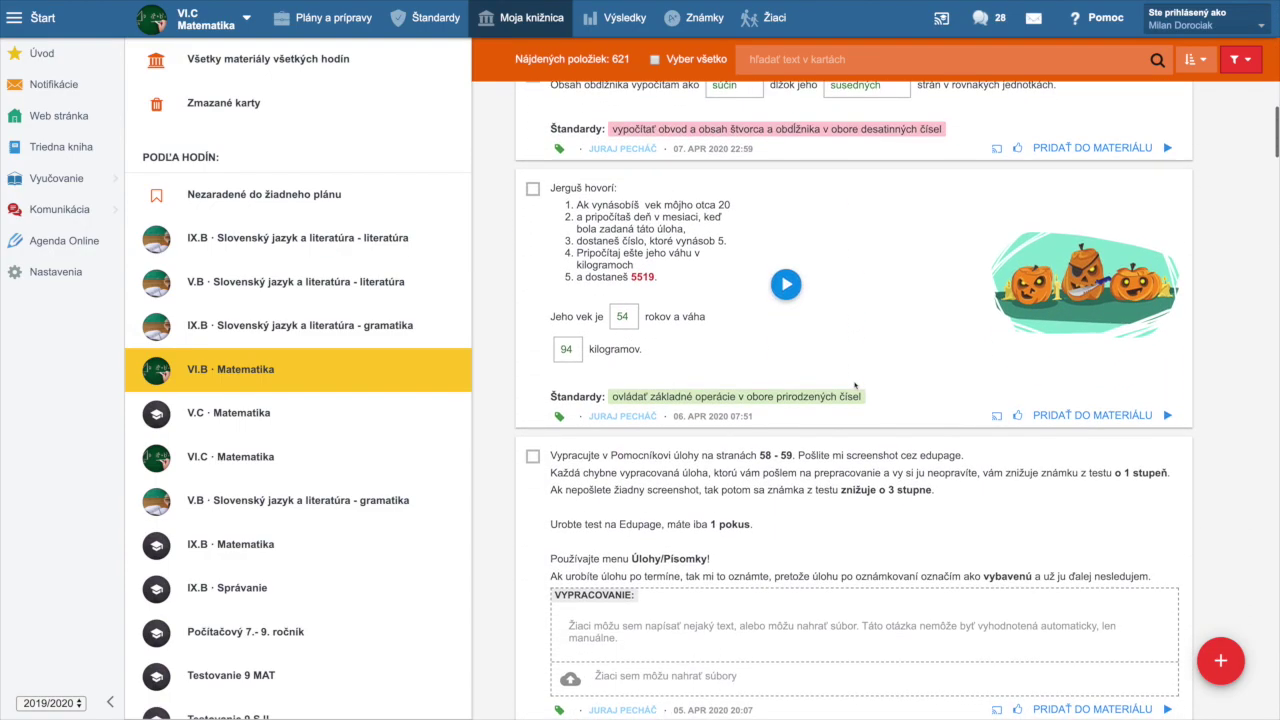
scroll(855, 385, down, 2)
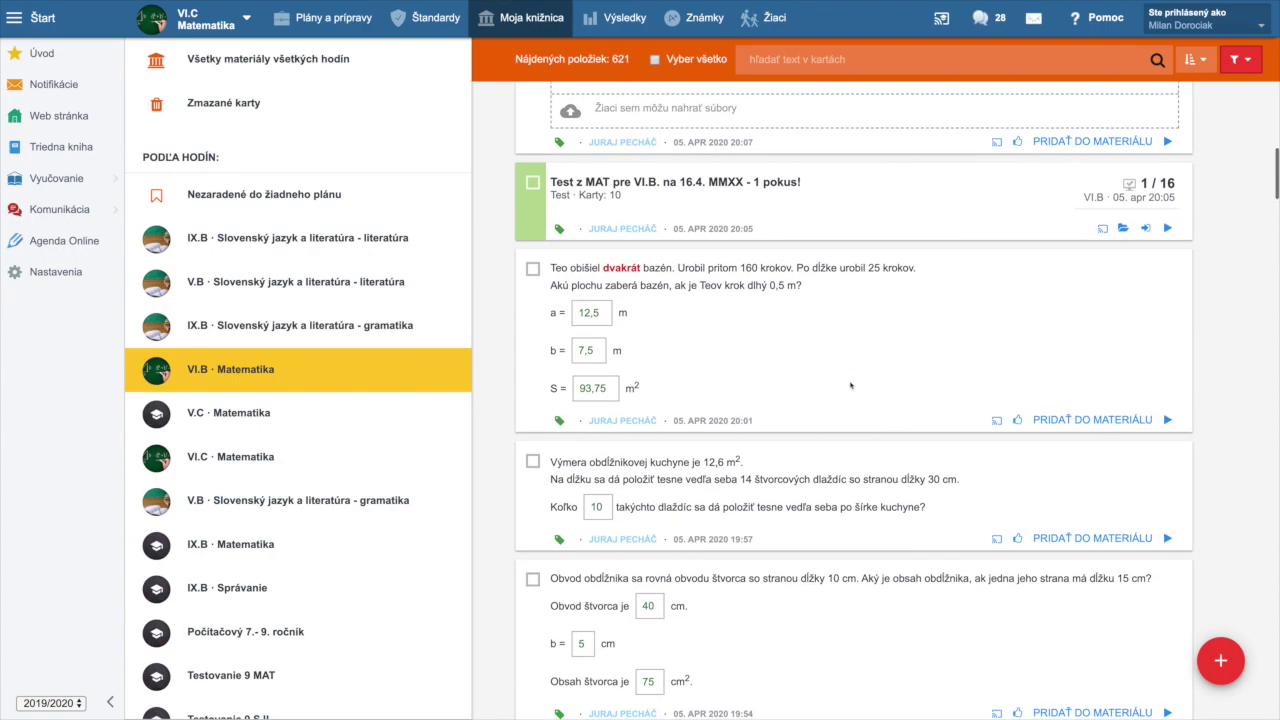
scroll(755, 393, up, 5)
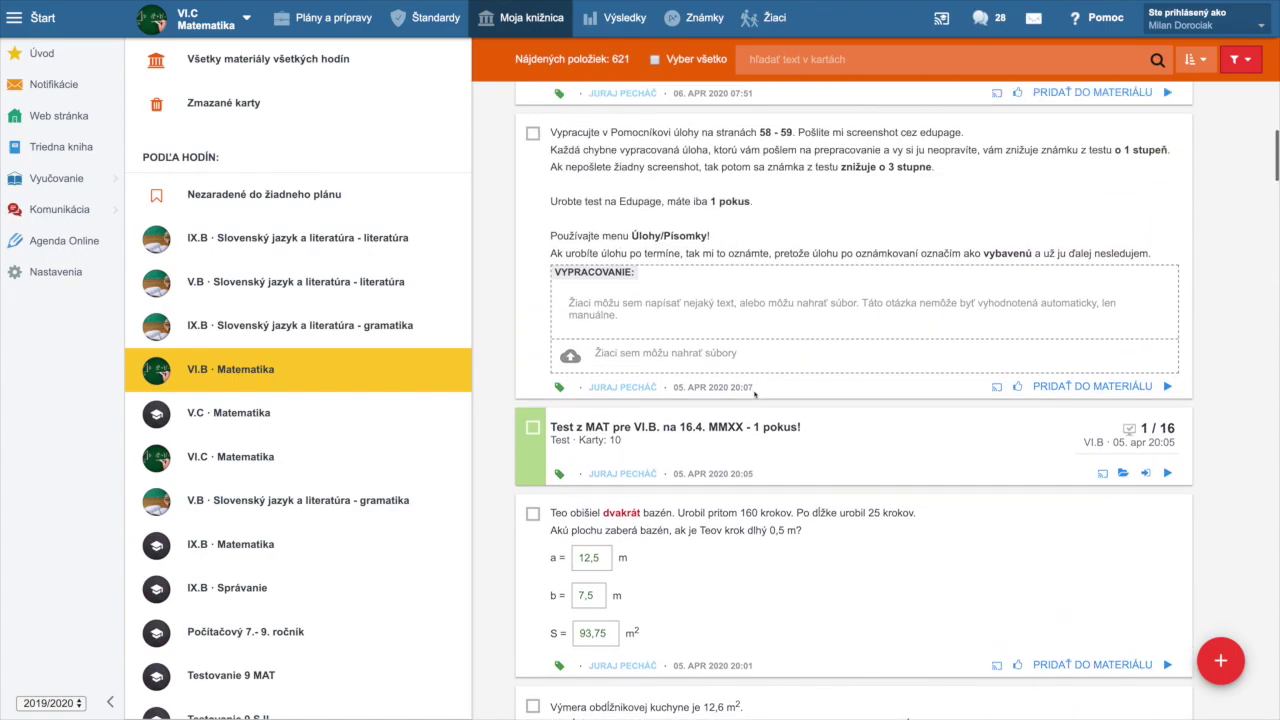
scroll(755, 396, up, 2)
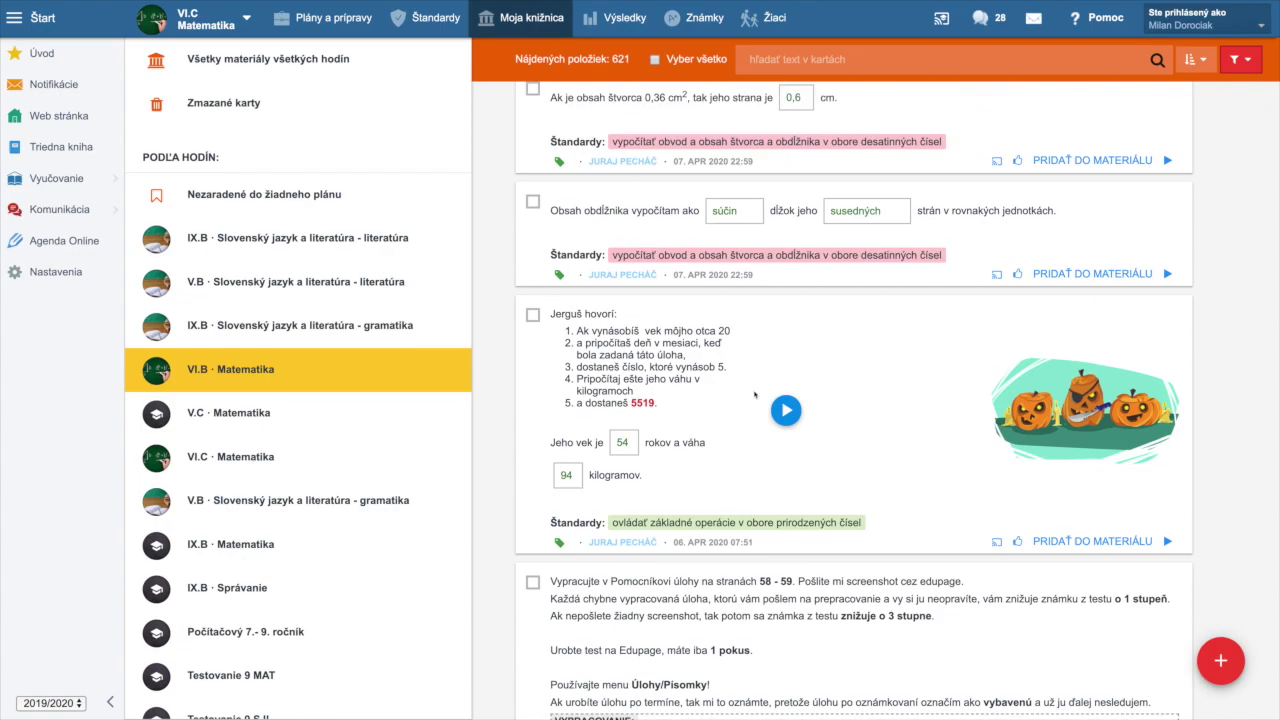
scroll(755, 393, up, 3)
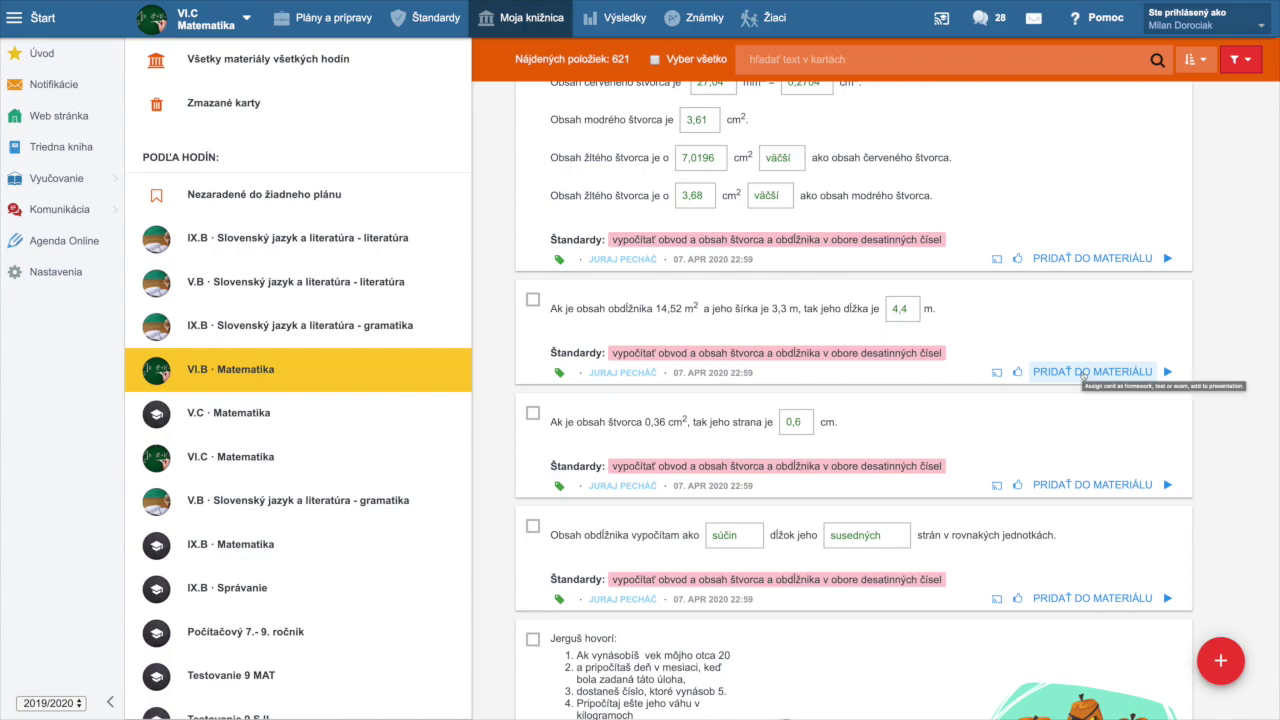
Start a new homework assignment from the card about the rectangle with an area of 14,52 m².
click(1083, 372)
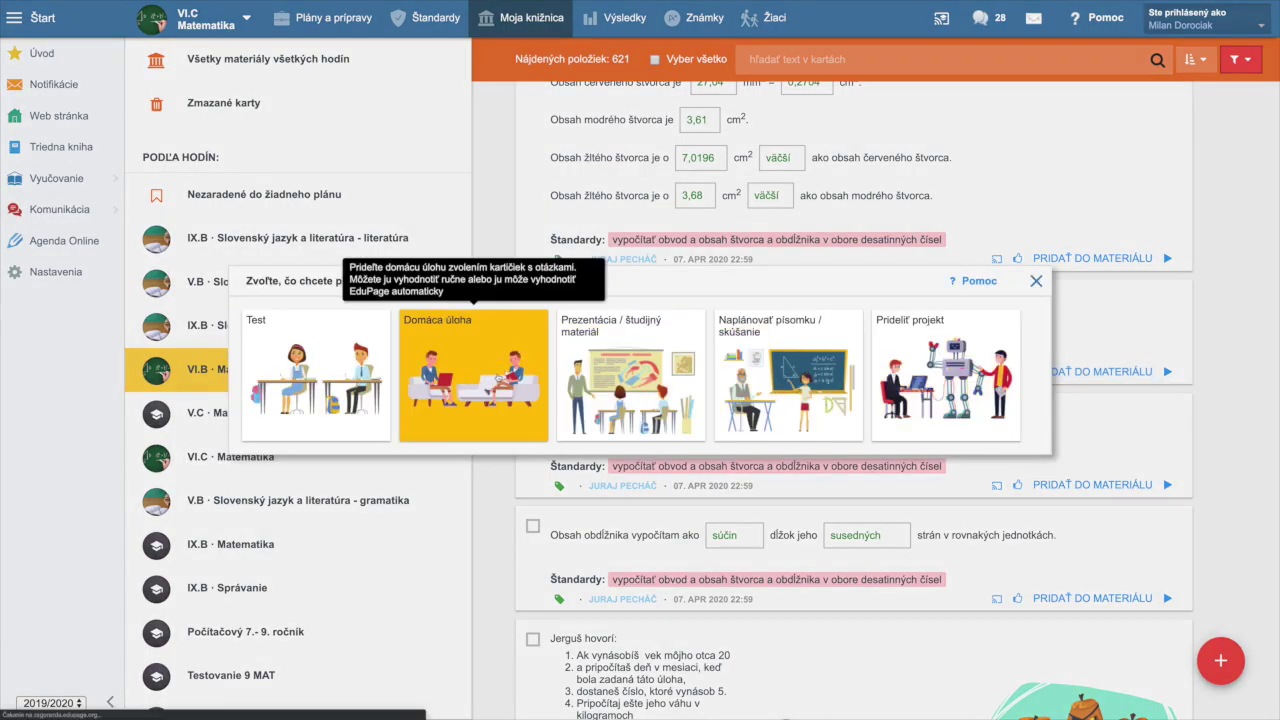
click(492, 379)
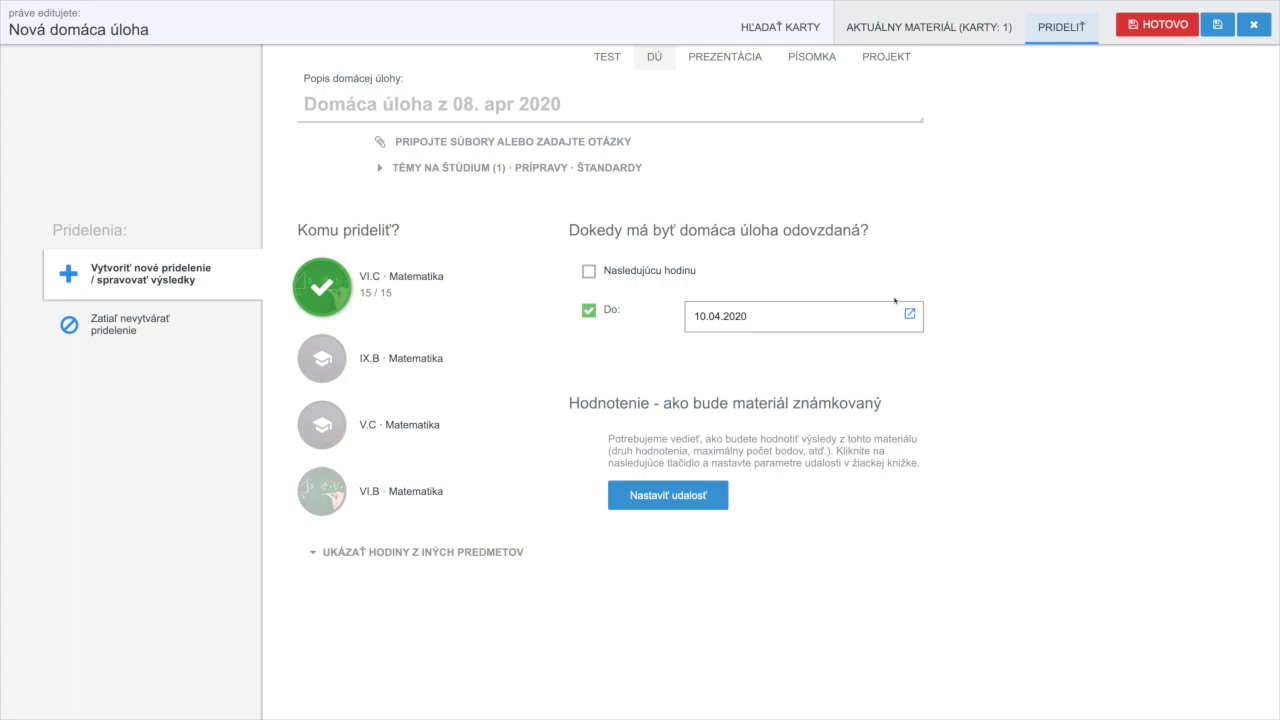
Return to the first teacher's EduPage window, remove the colleague from the VI.B Matematika lesson's teachers and save the lesson.
mouse_move(634, 700)
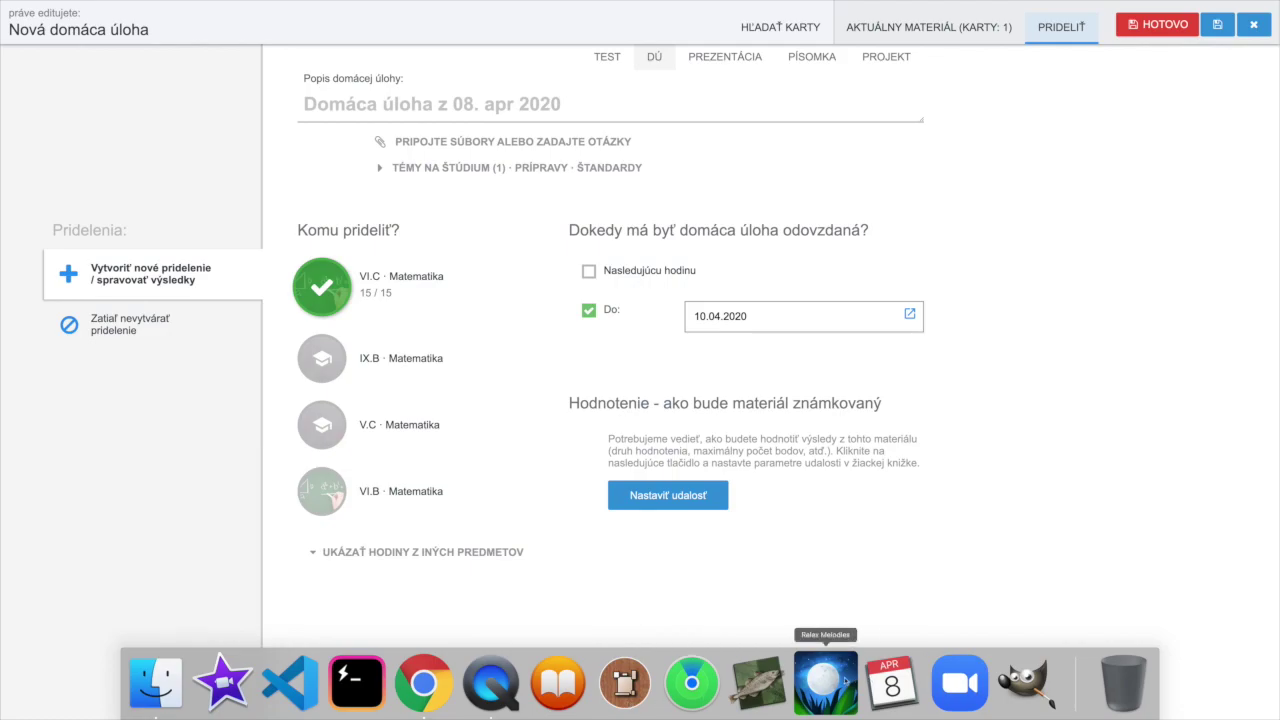
click(424, 682)
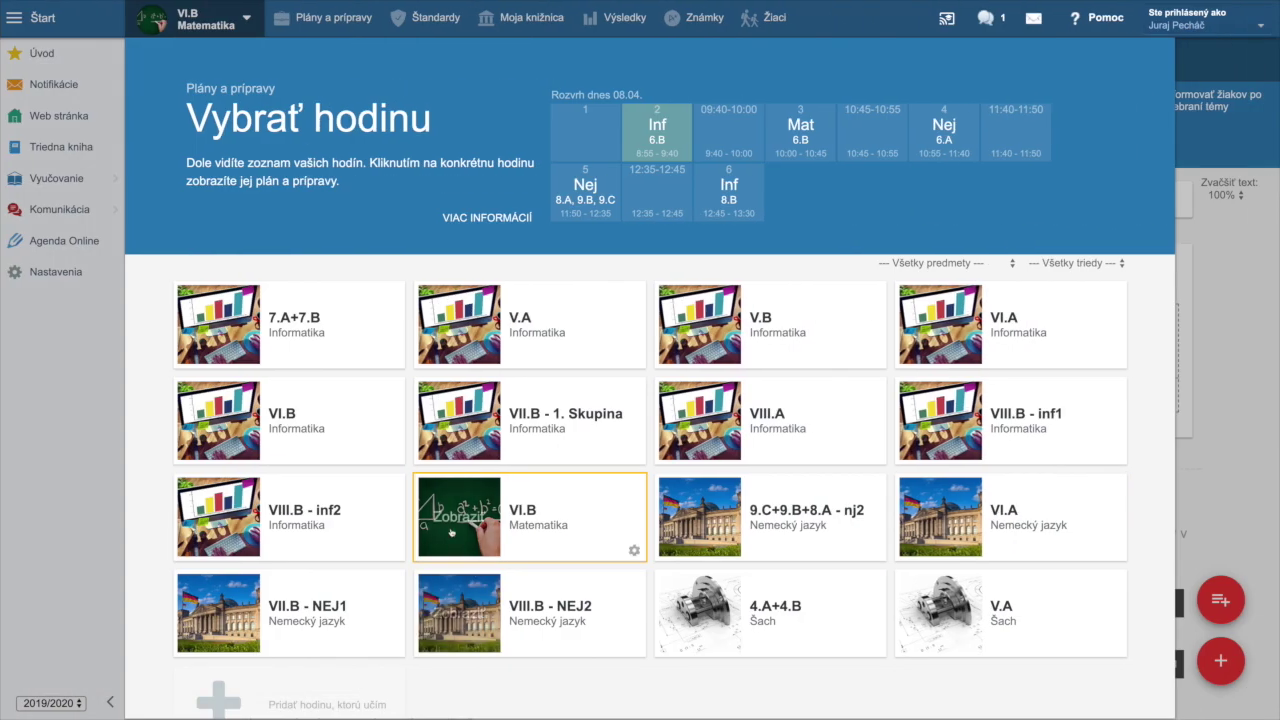
click(633, 550)
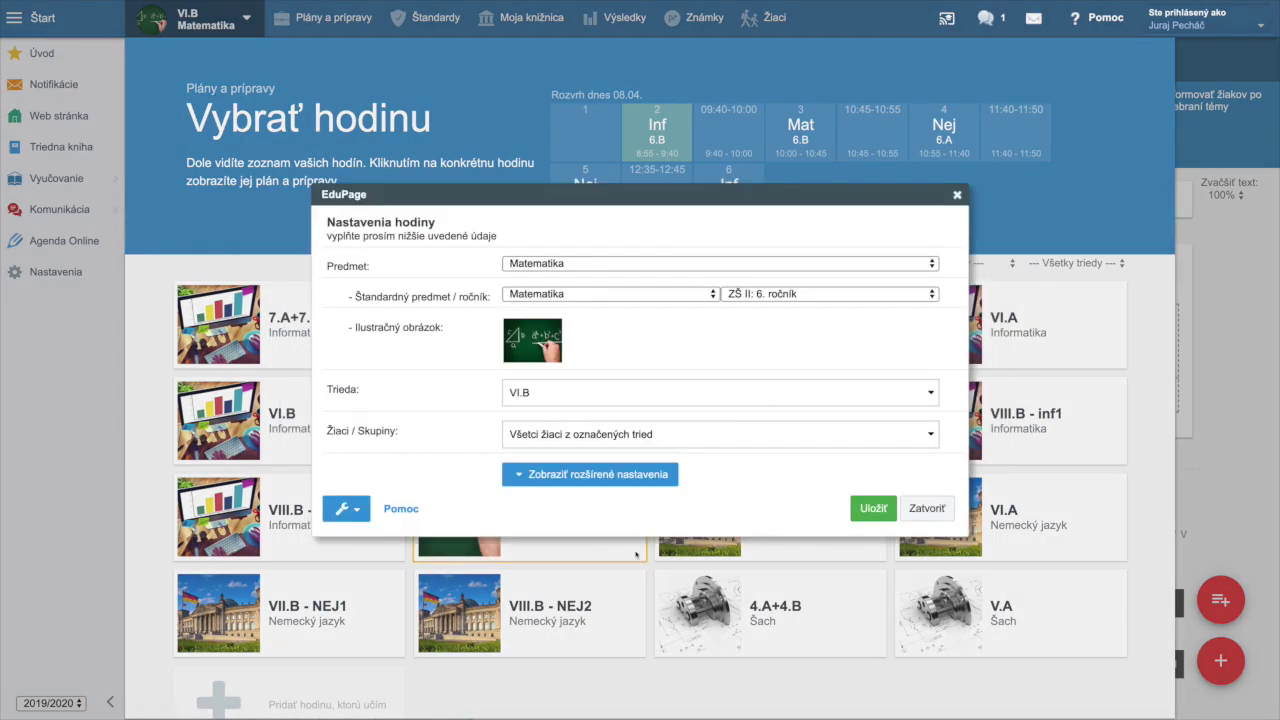
click(602, 476)
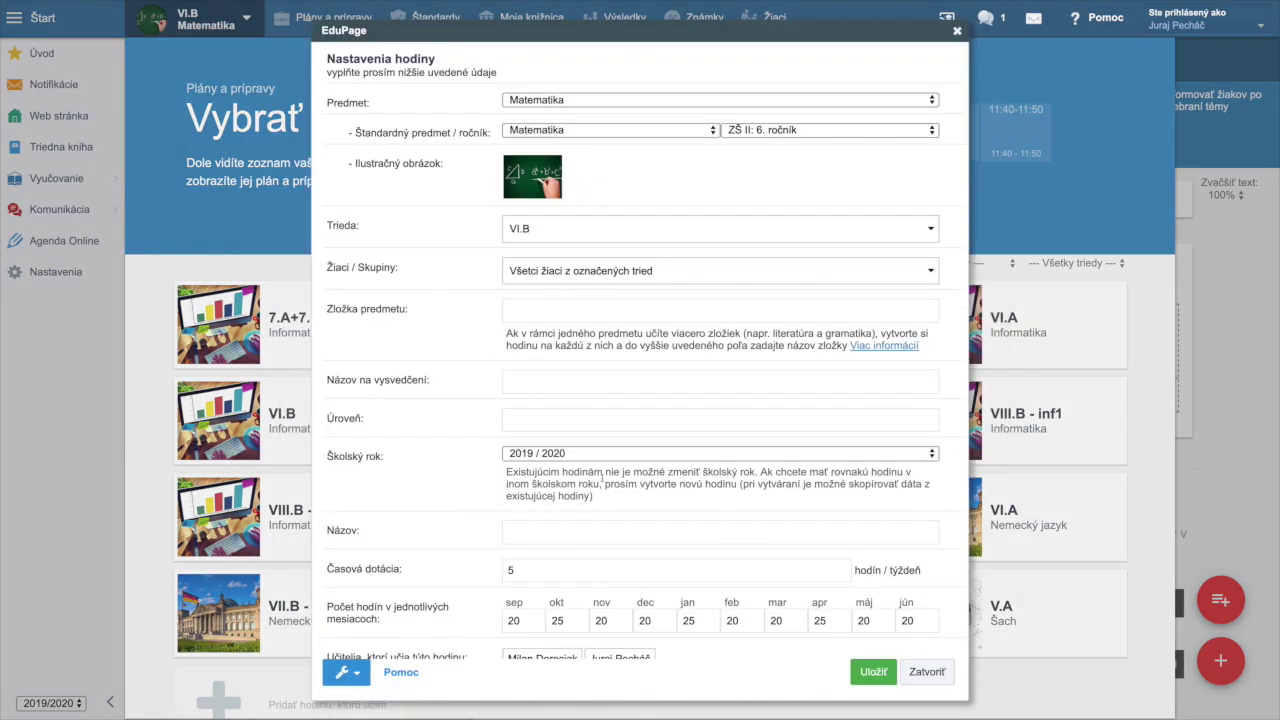
scroll(544, 449, down, 5)
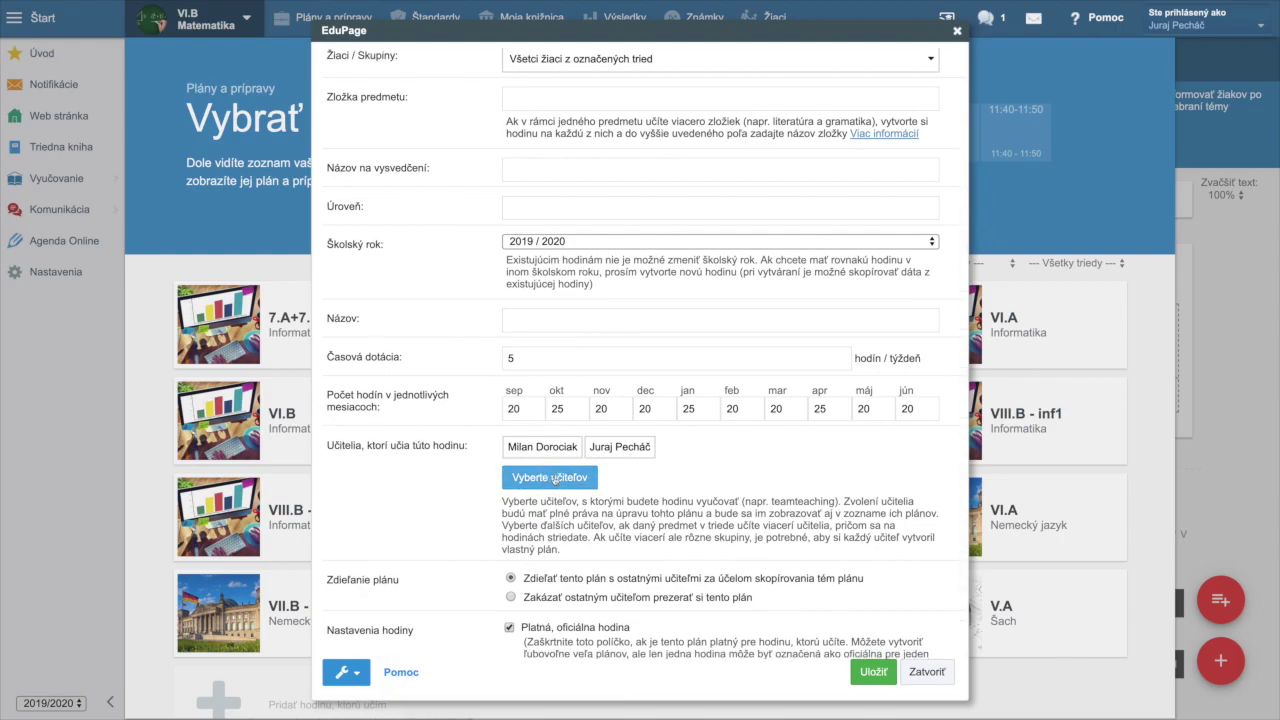
click(552, 478)
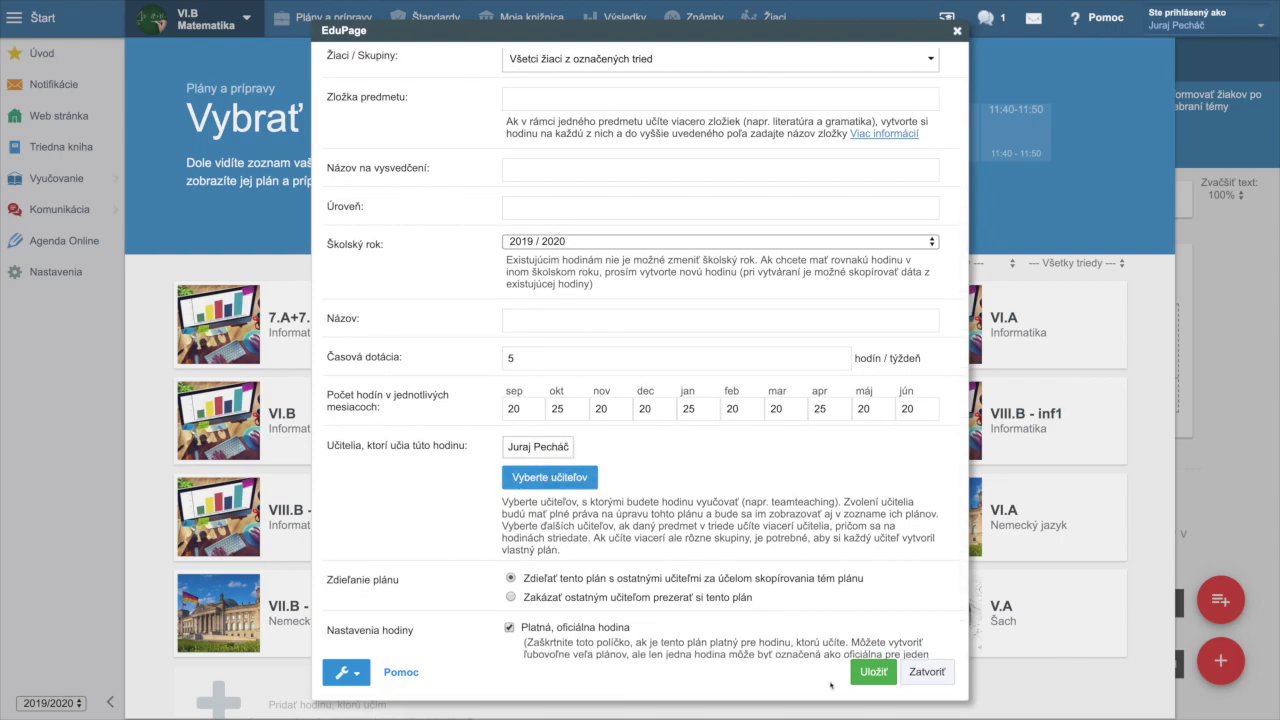
click(868, 672)
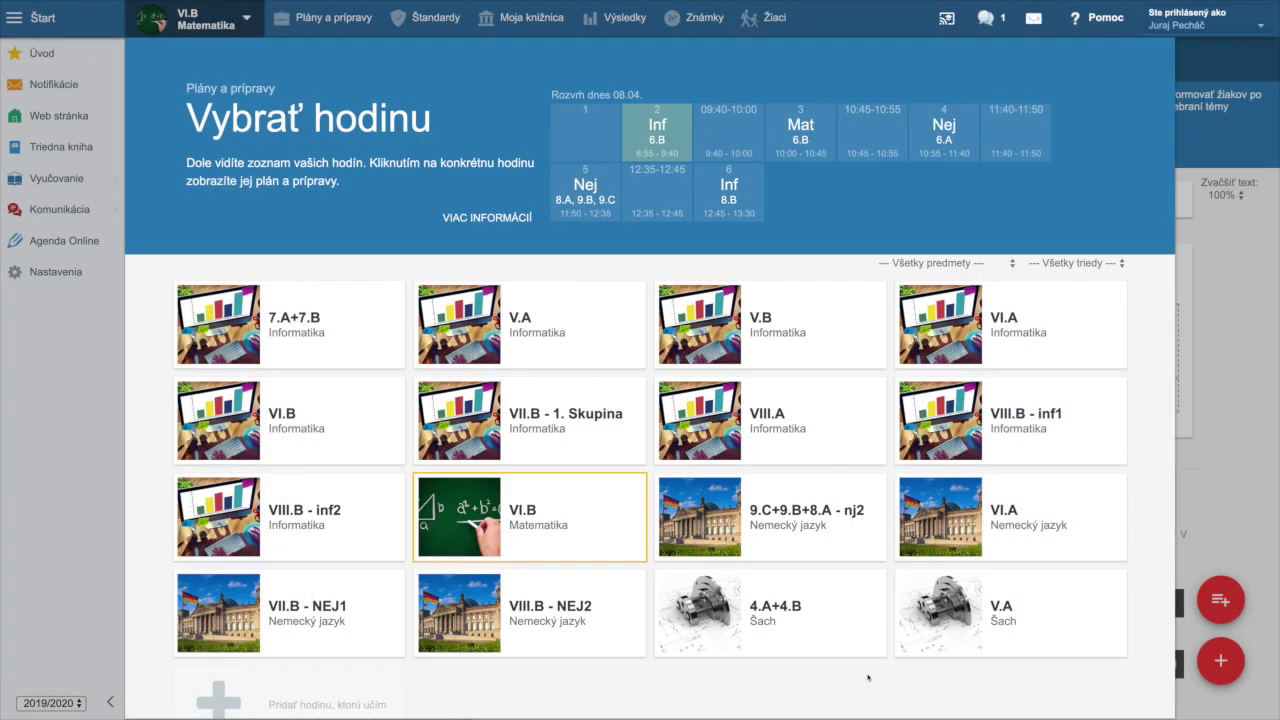
Switch back to the colleague's window and discard the unsaved new homework.
mouse_move(825, 690)
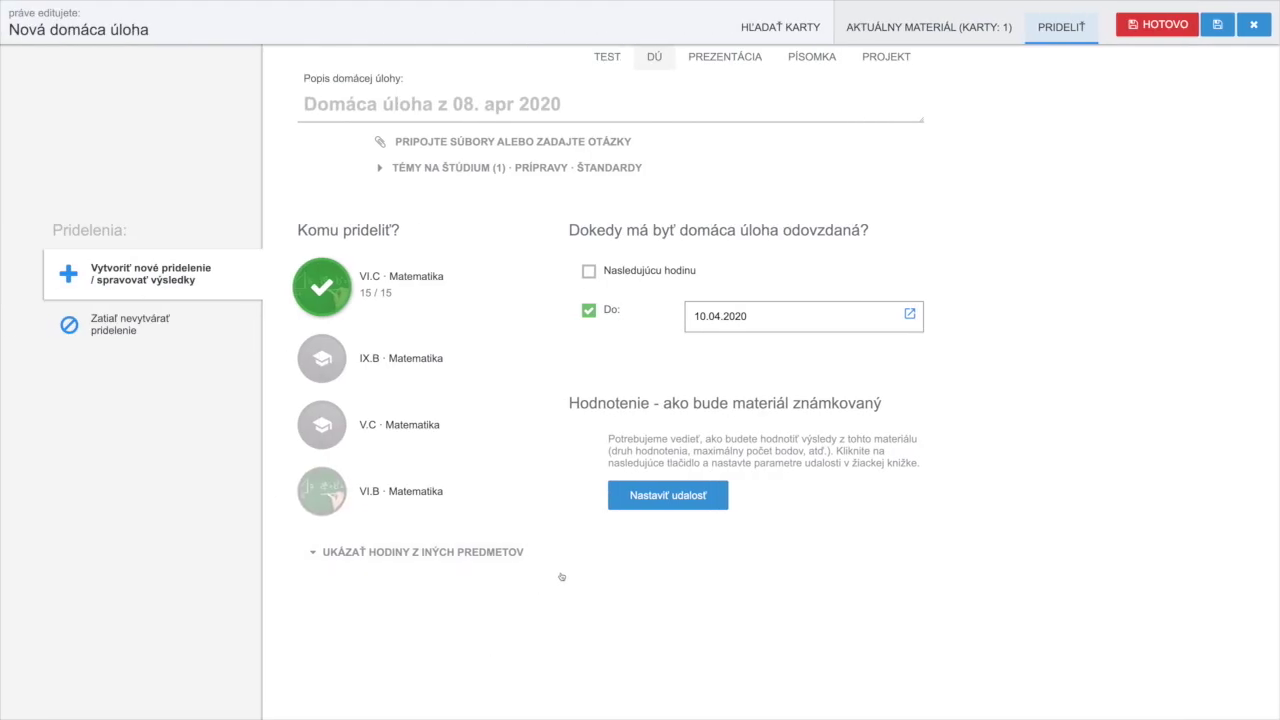
click(1253, 24)
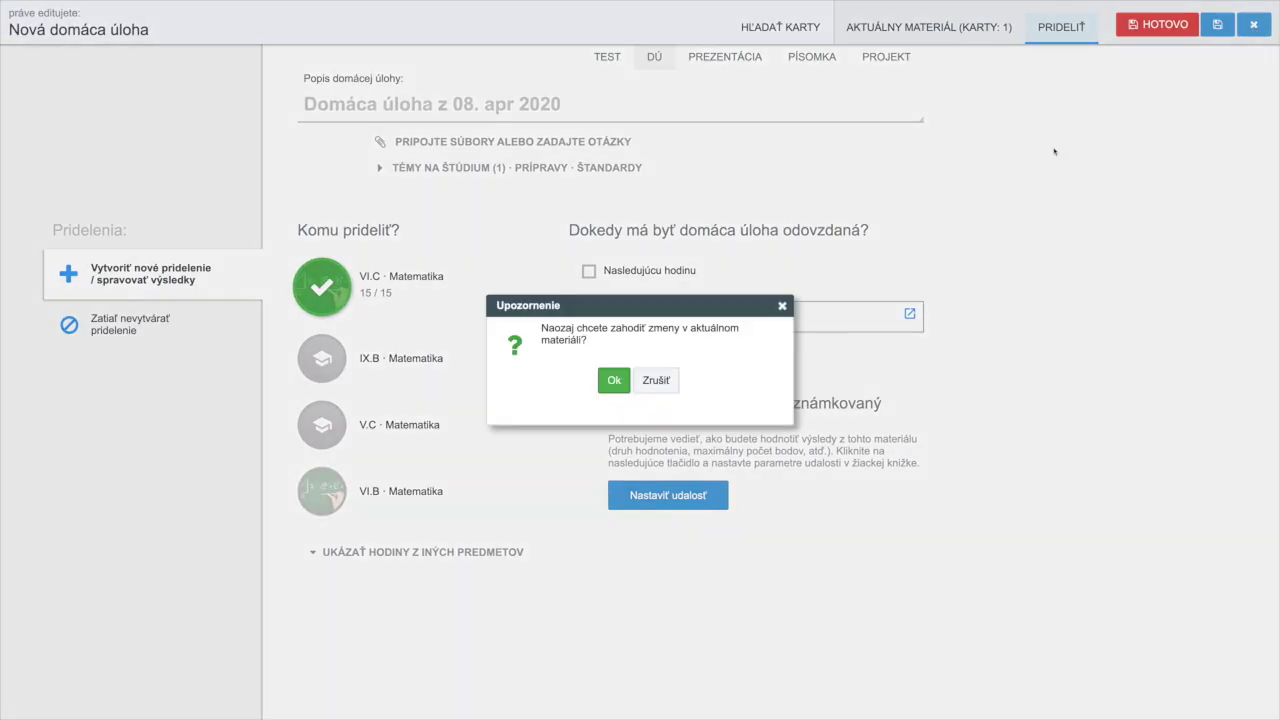
click(613, 382)
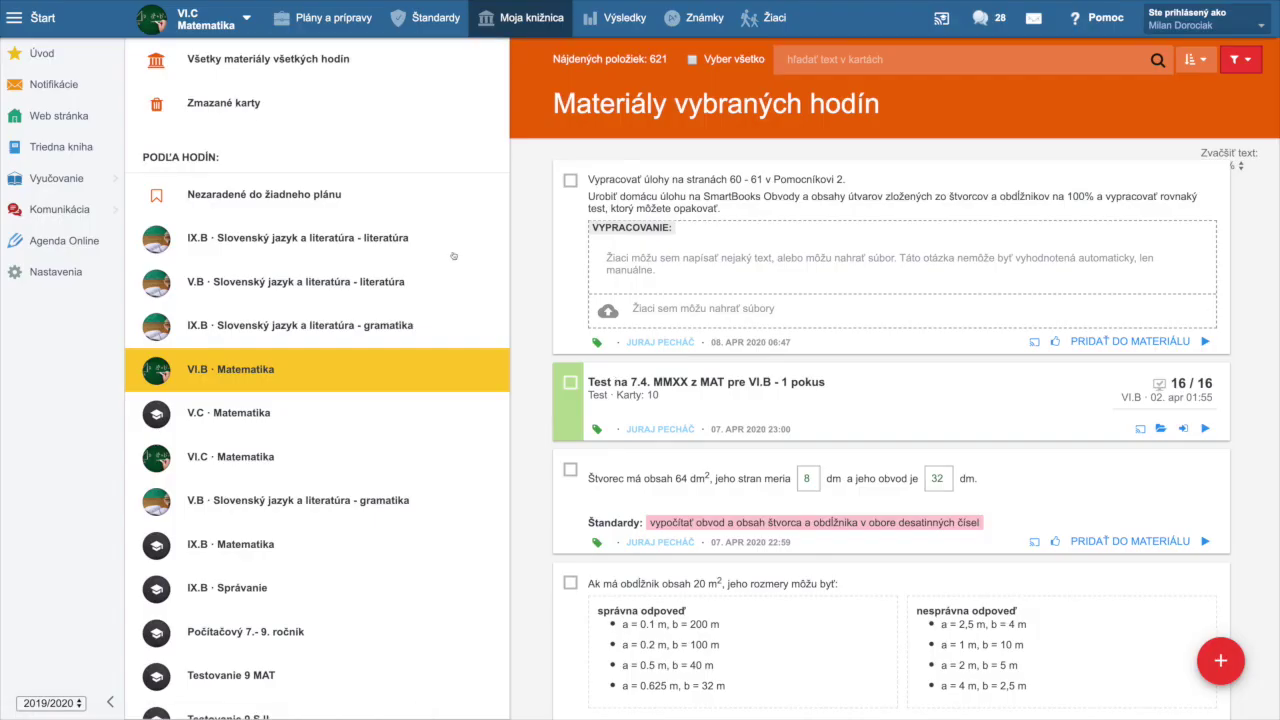
Check the colleague's lesson list for VI.B Matematika, then reopen Moja knižnica and look through the materials there.
click(168, 28)
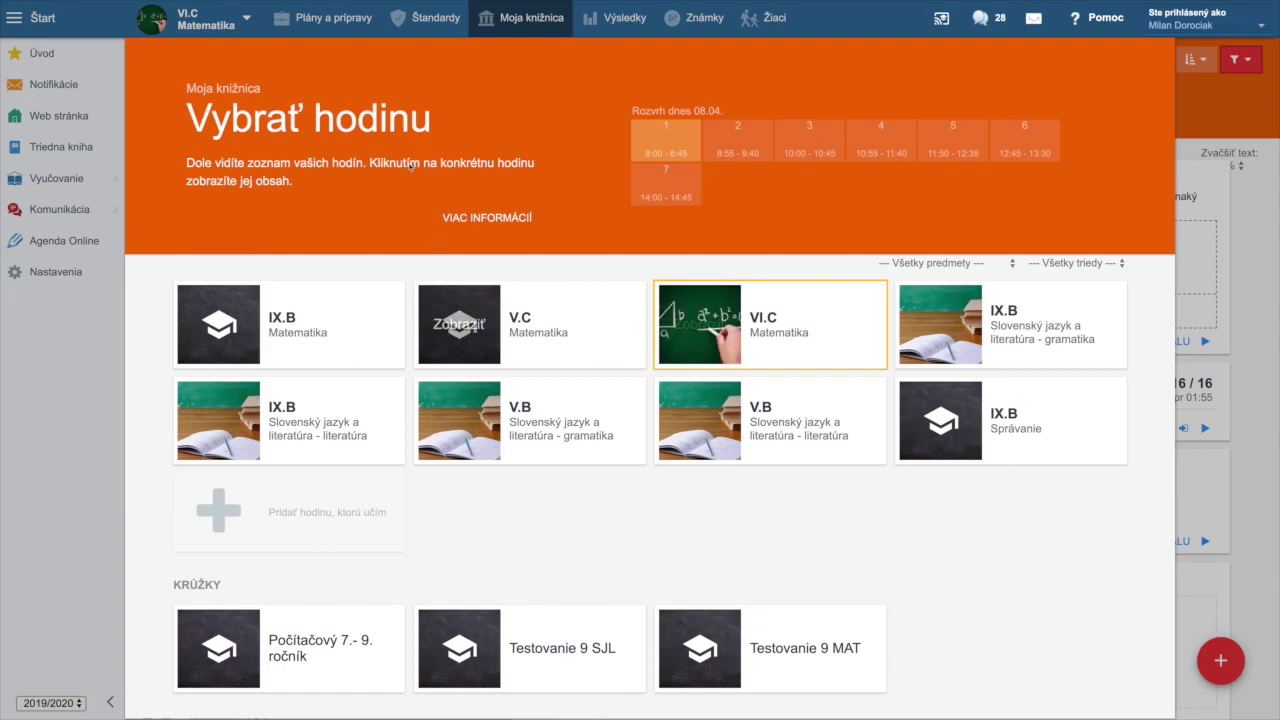
click(527, 22)
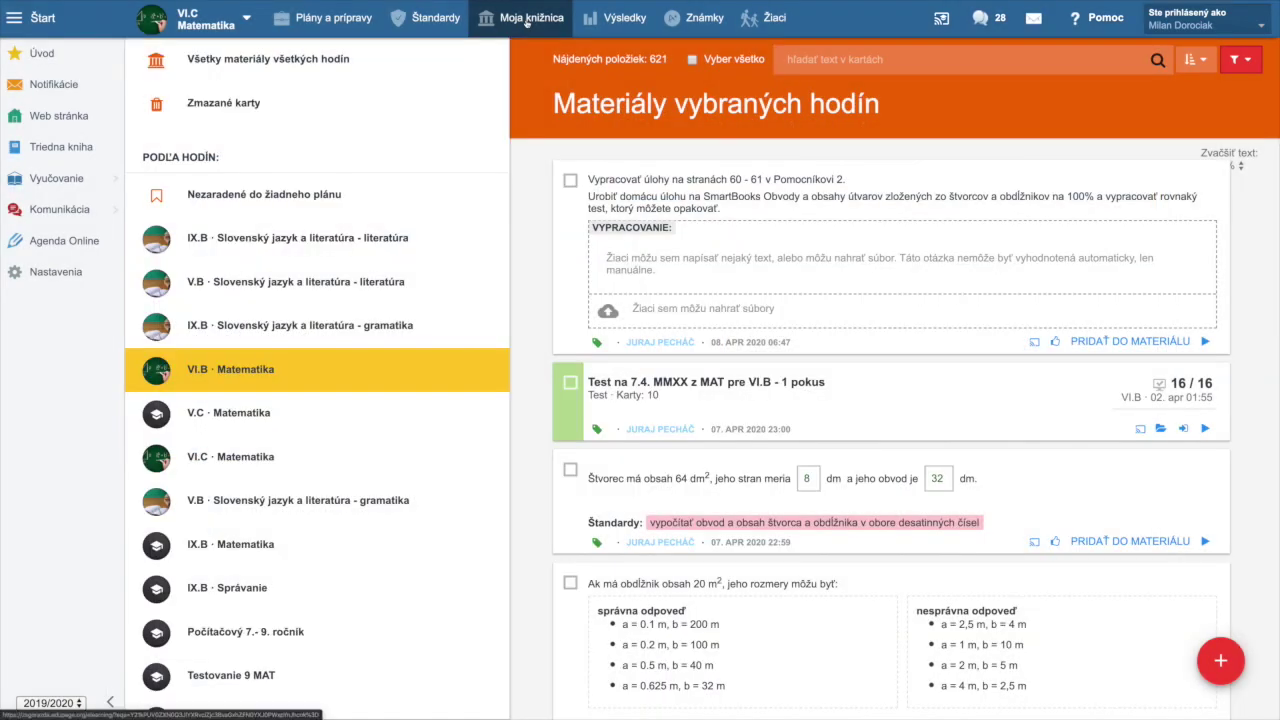
click(267, 373)
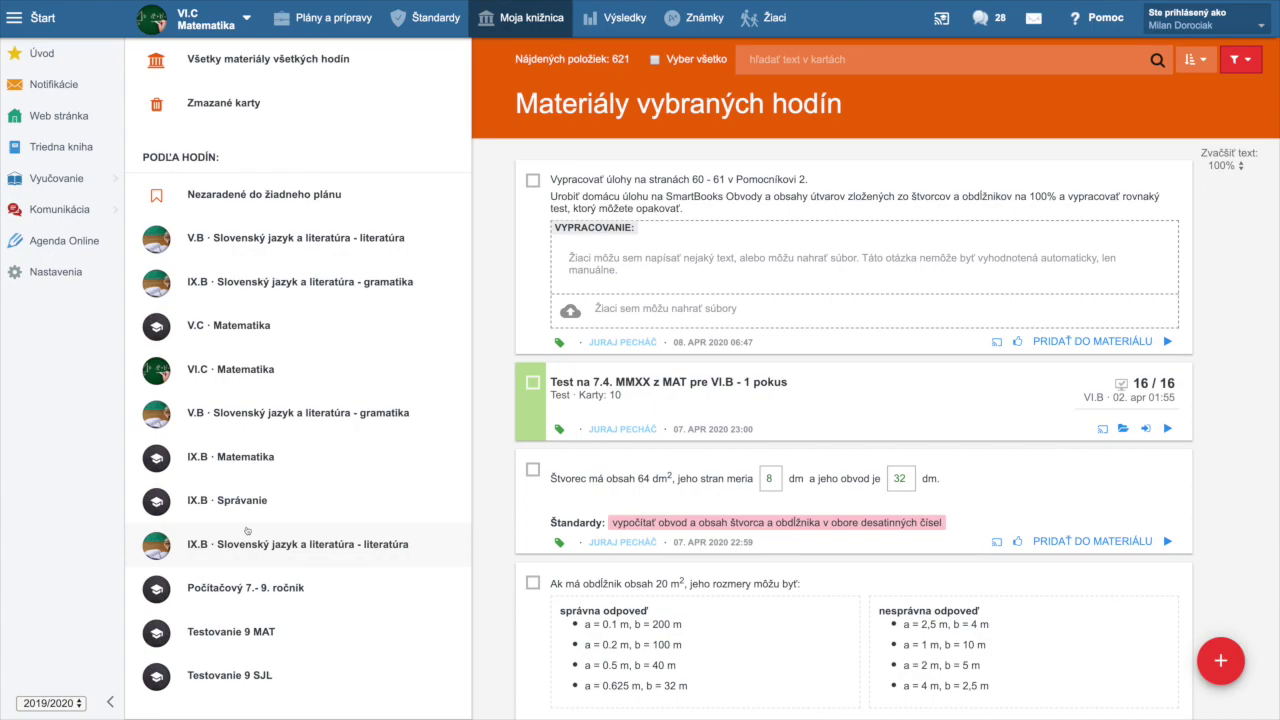
scroll(766, 393, down, 5)
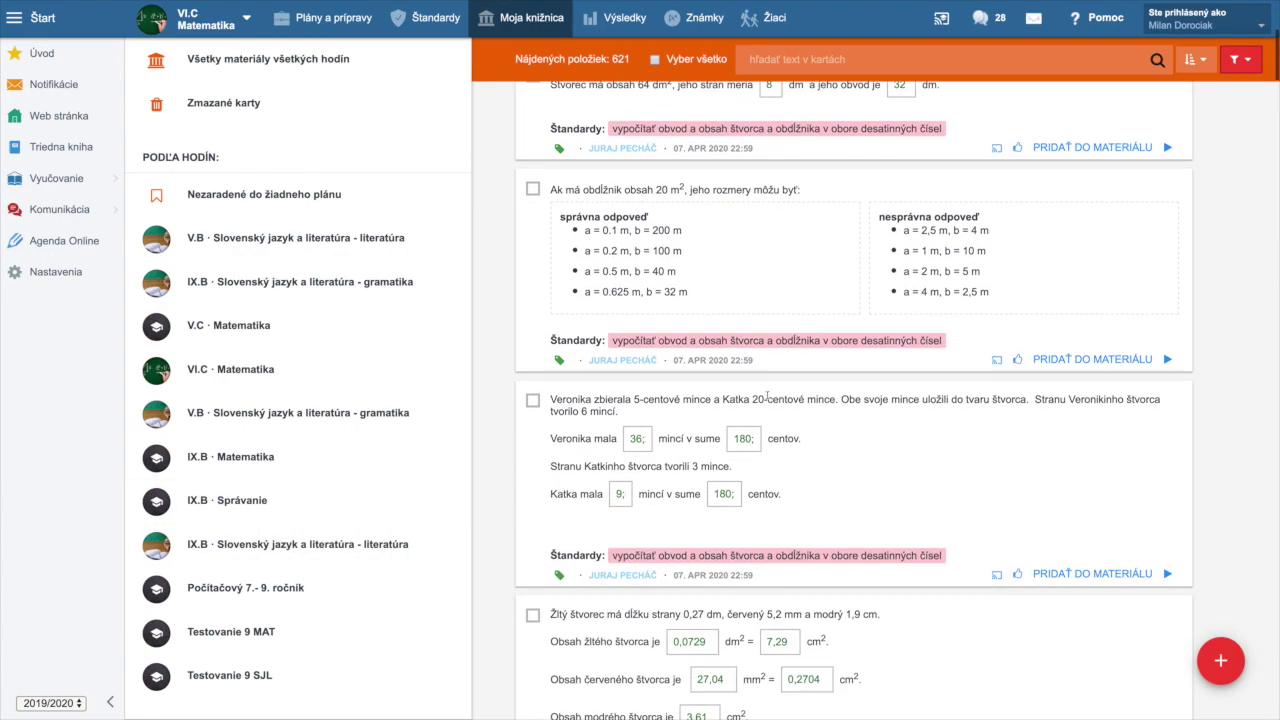
scroll(767, 397, down, 2)
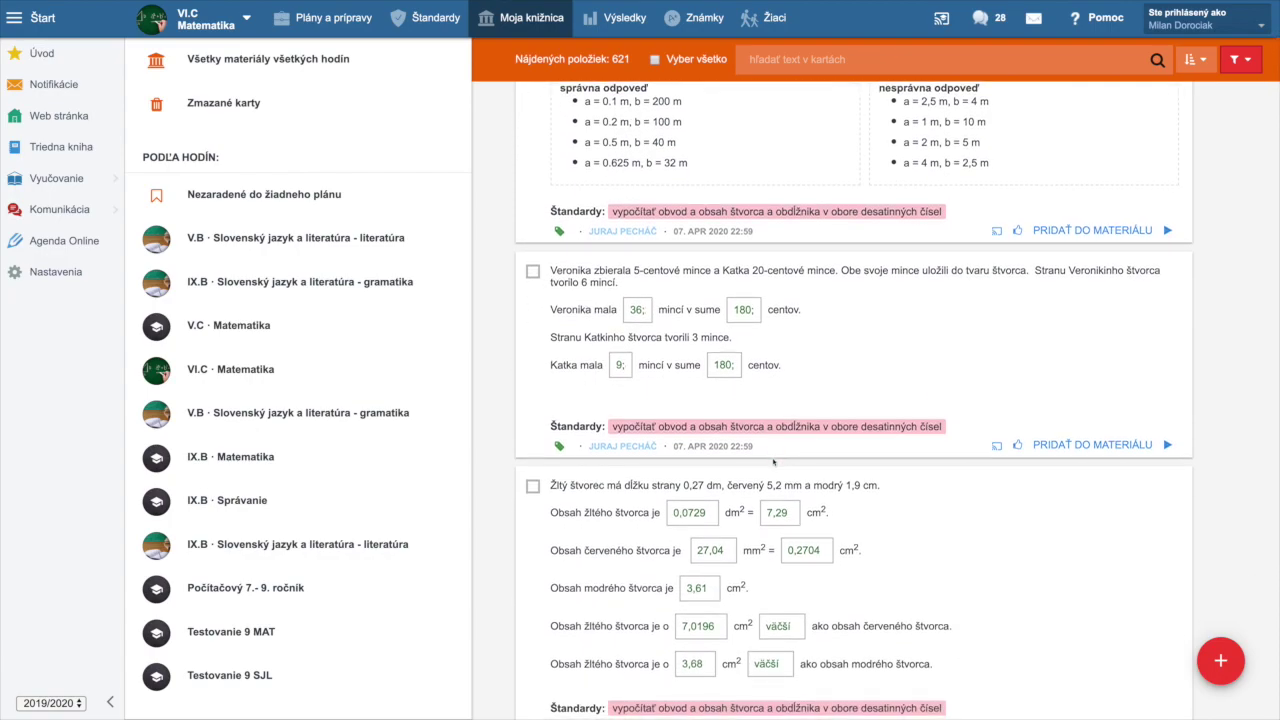
Open the Štandardy overview and clear all the selected standards under ZŠ II: 6. ročník.
scroll(773, 461, up, 1)
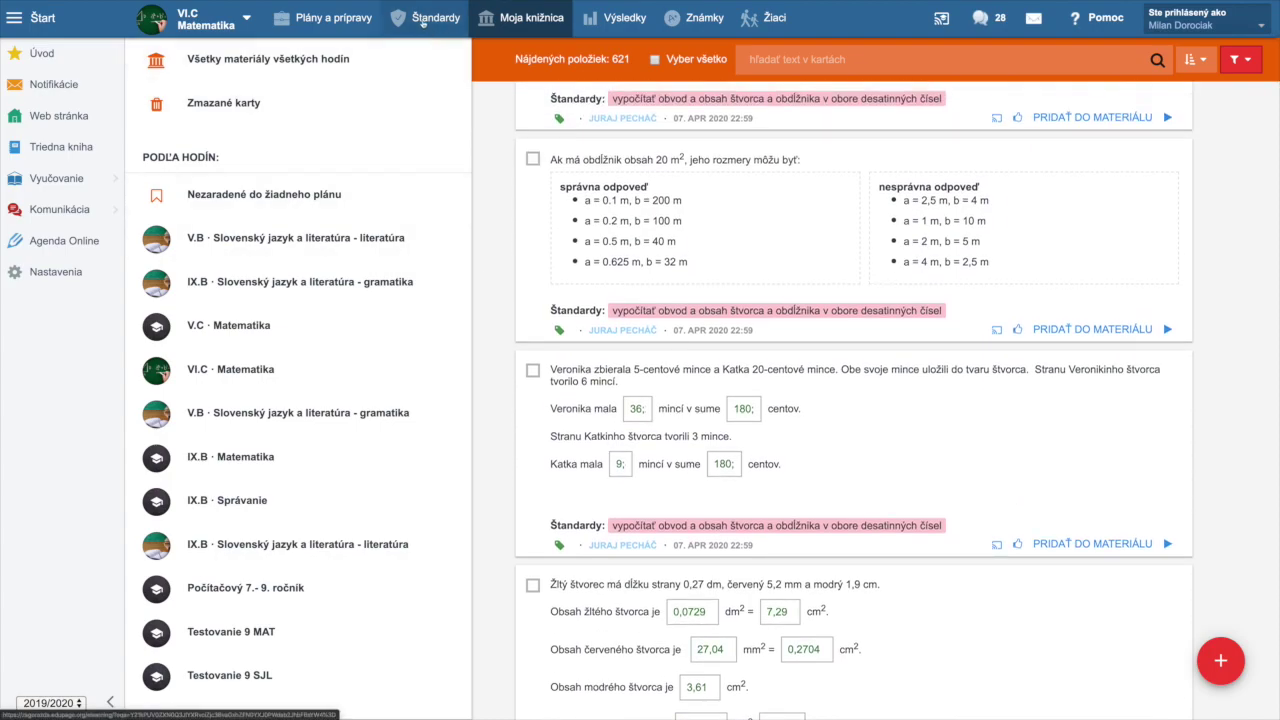
scroll(656, 233, up, 1)
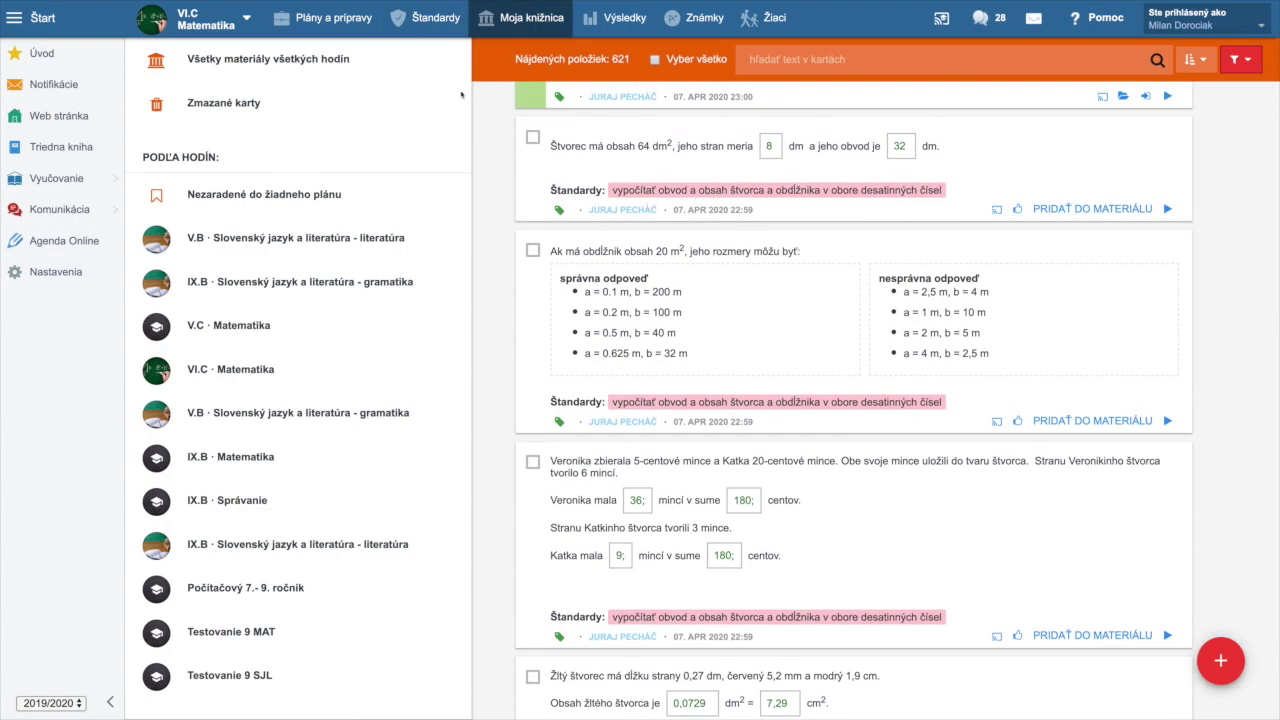
click(430, 22)
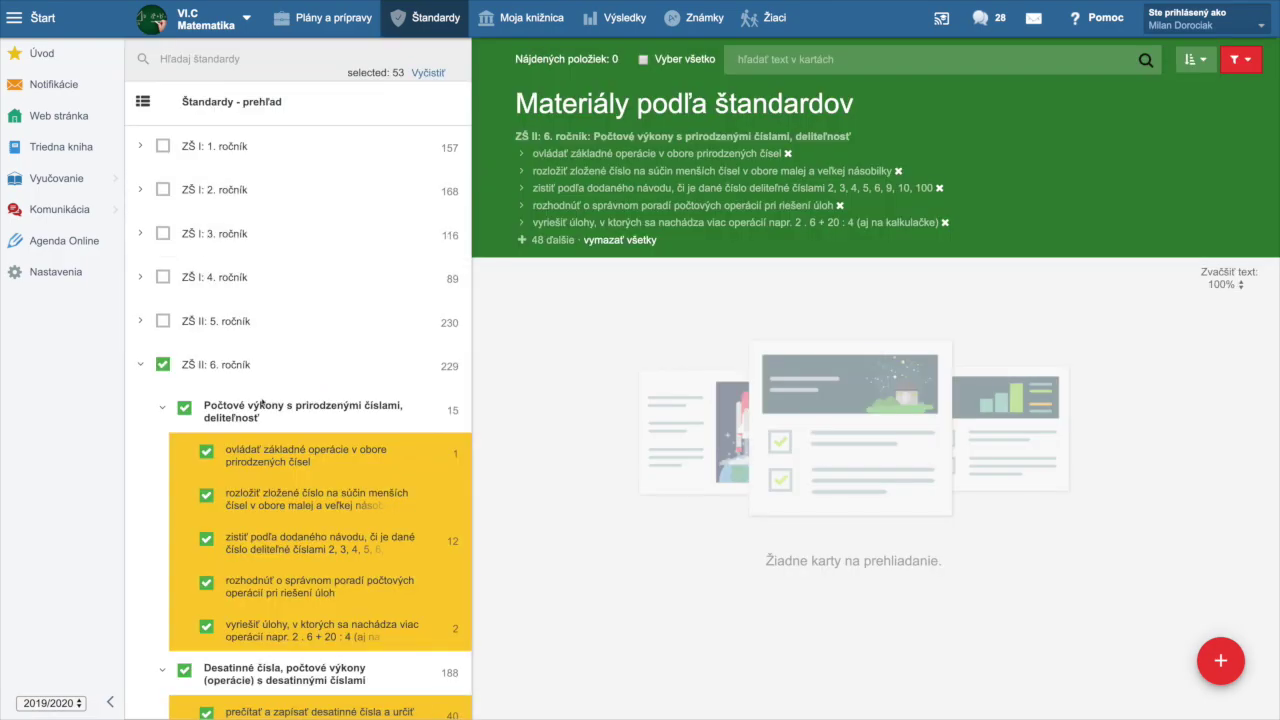
click(184, 408)
click(163, 366)
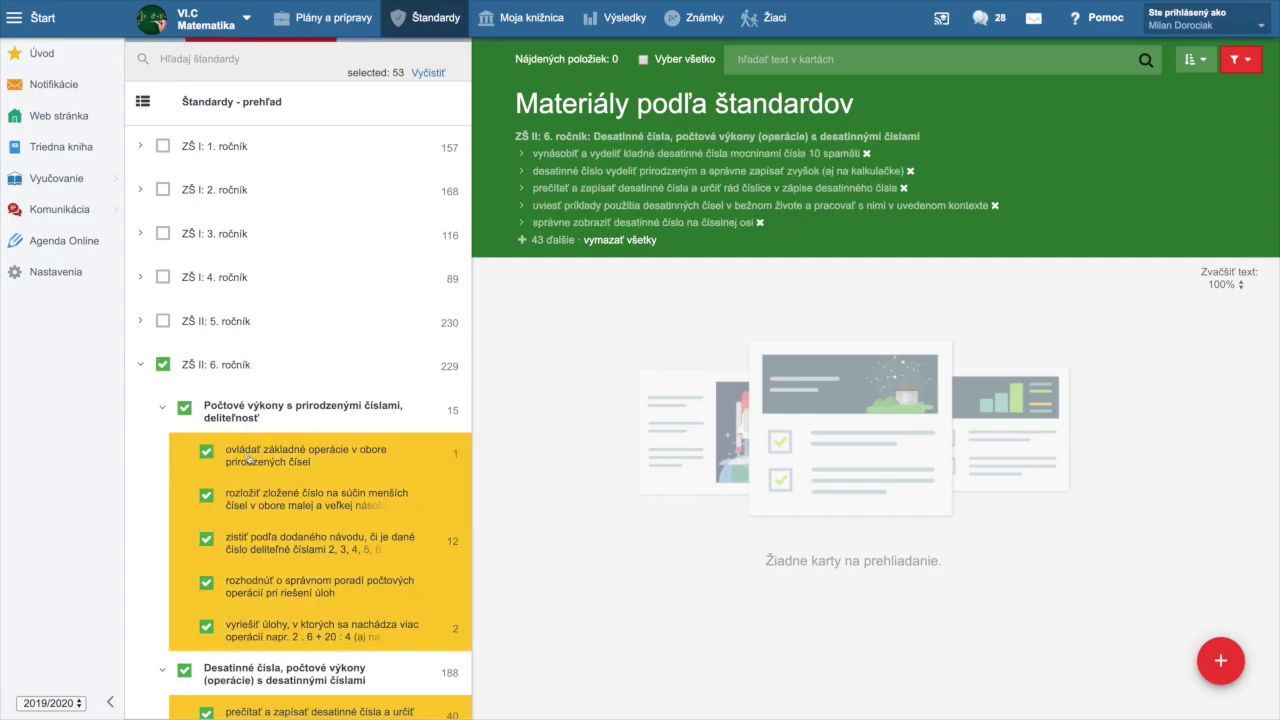
click(163, 366)
Select the 6th-grade standard on calculating the perimeter and area of a square and rectangle with decimal numbers.
scroll(310, 480, down, 8)
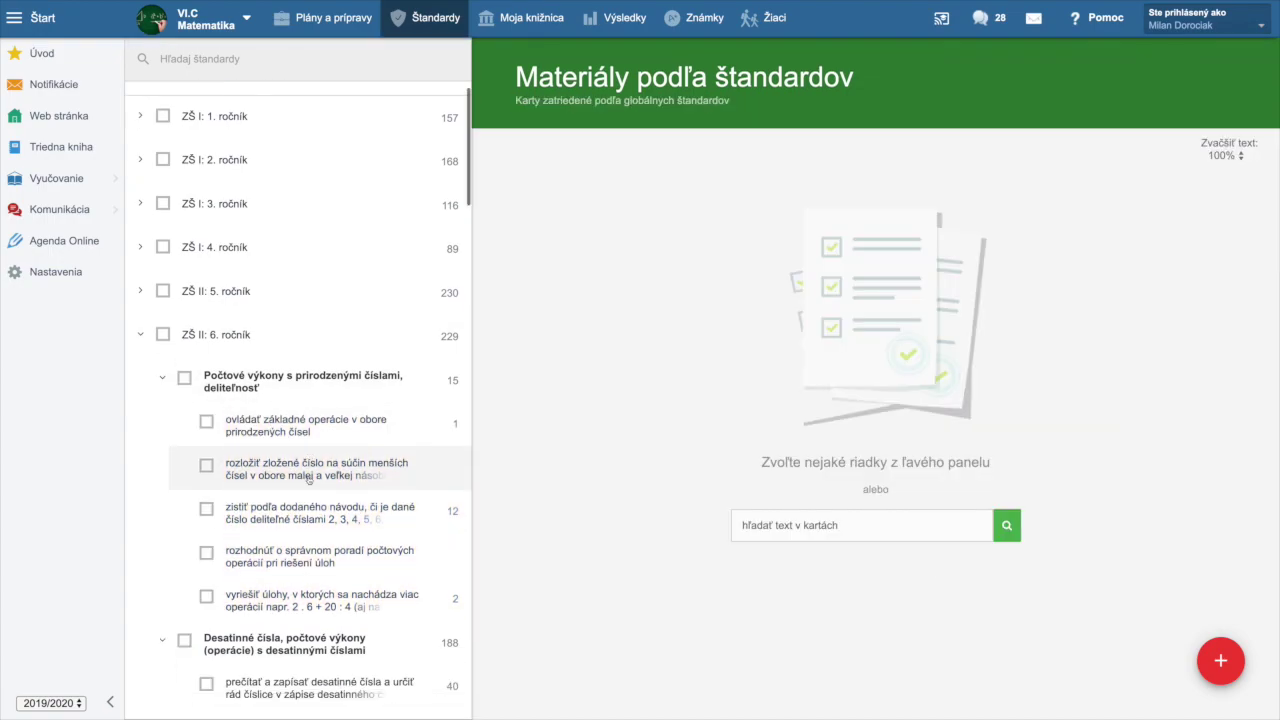
scroll(310, 480, down, 5)
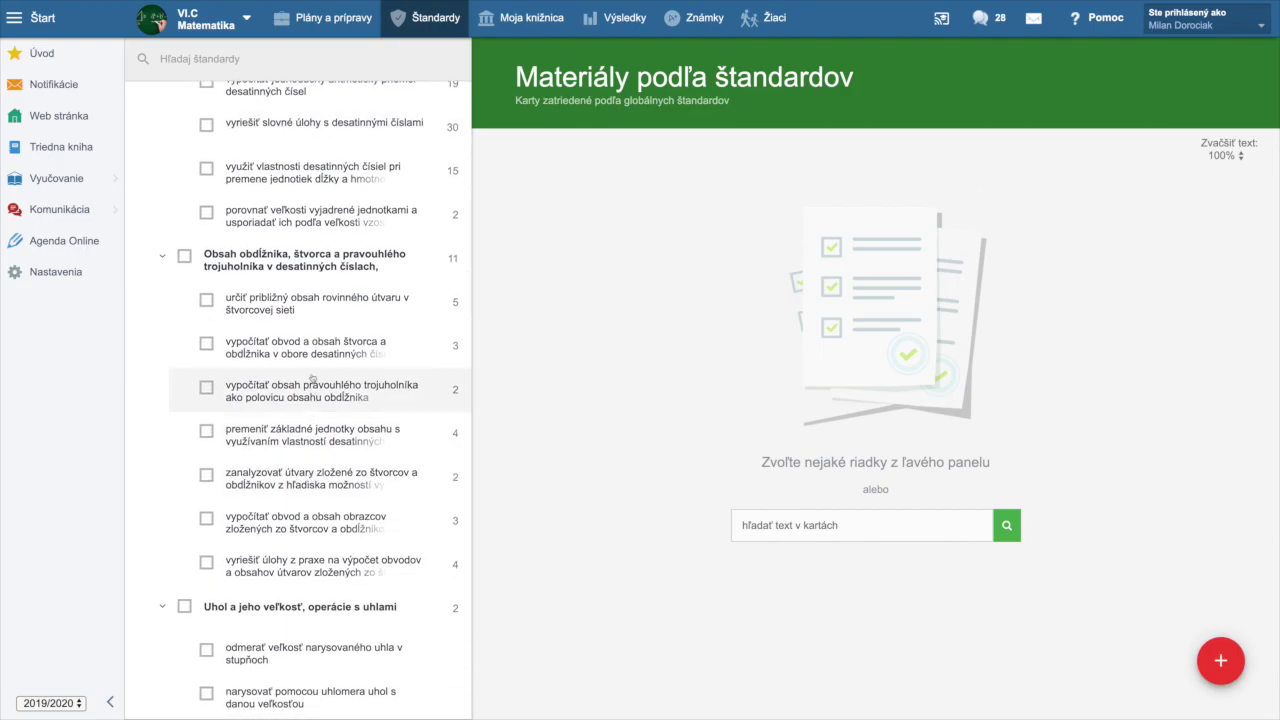
click(207, 344)
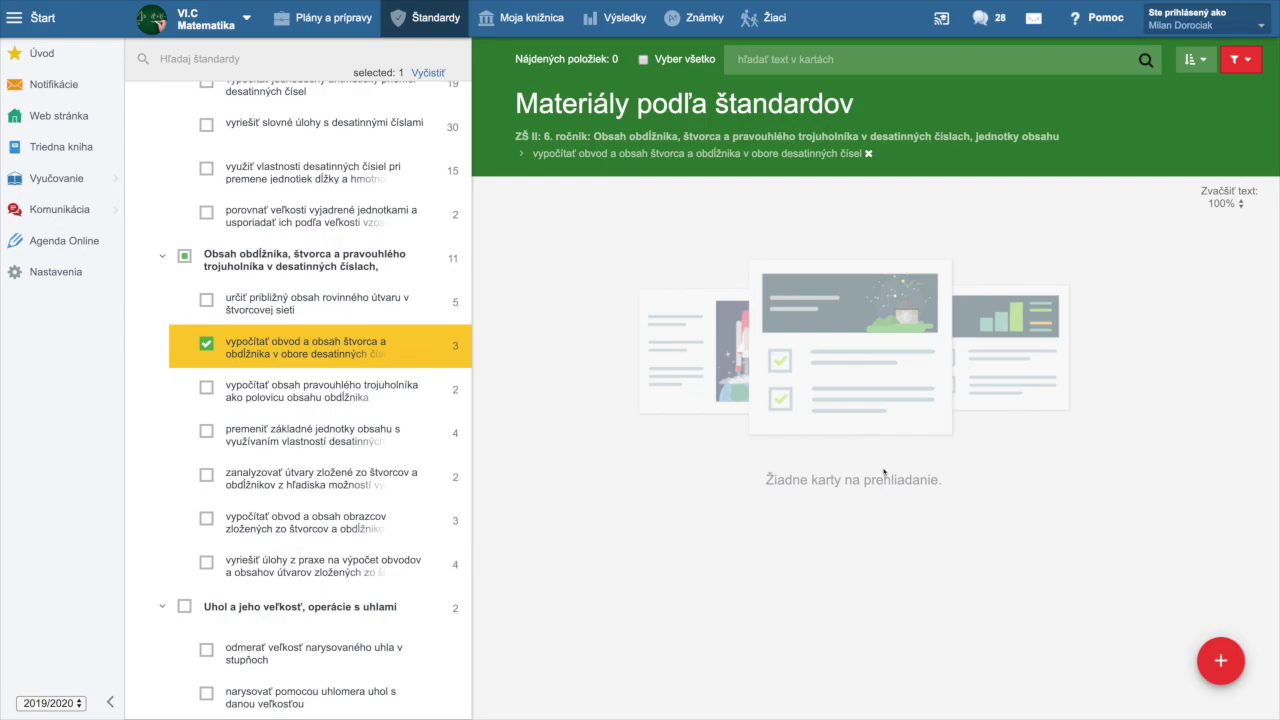
Extend the source filter for the standard's materials to Školská knižnica and EduPage knižnica.
click(1247, 62)
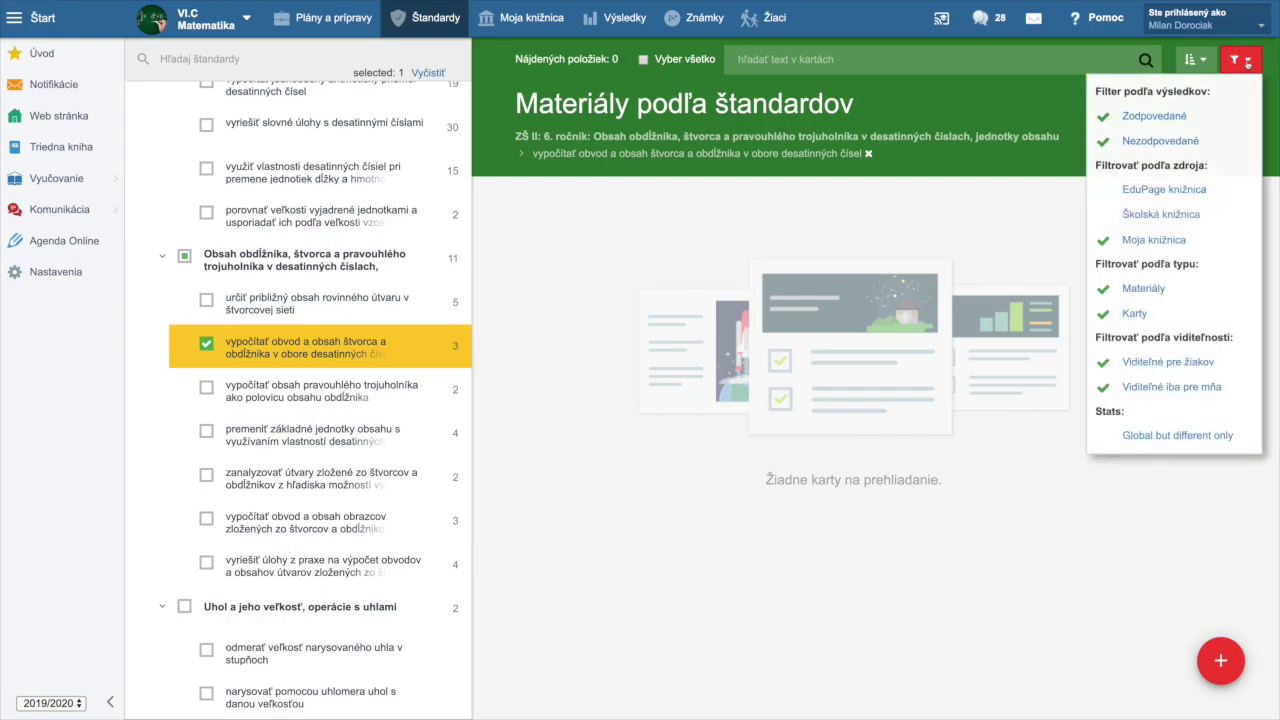
click(1128, 209)
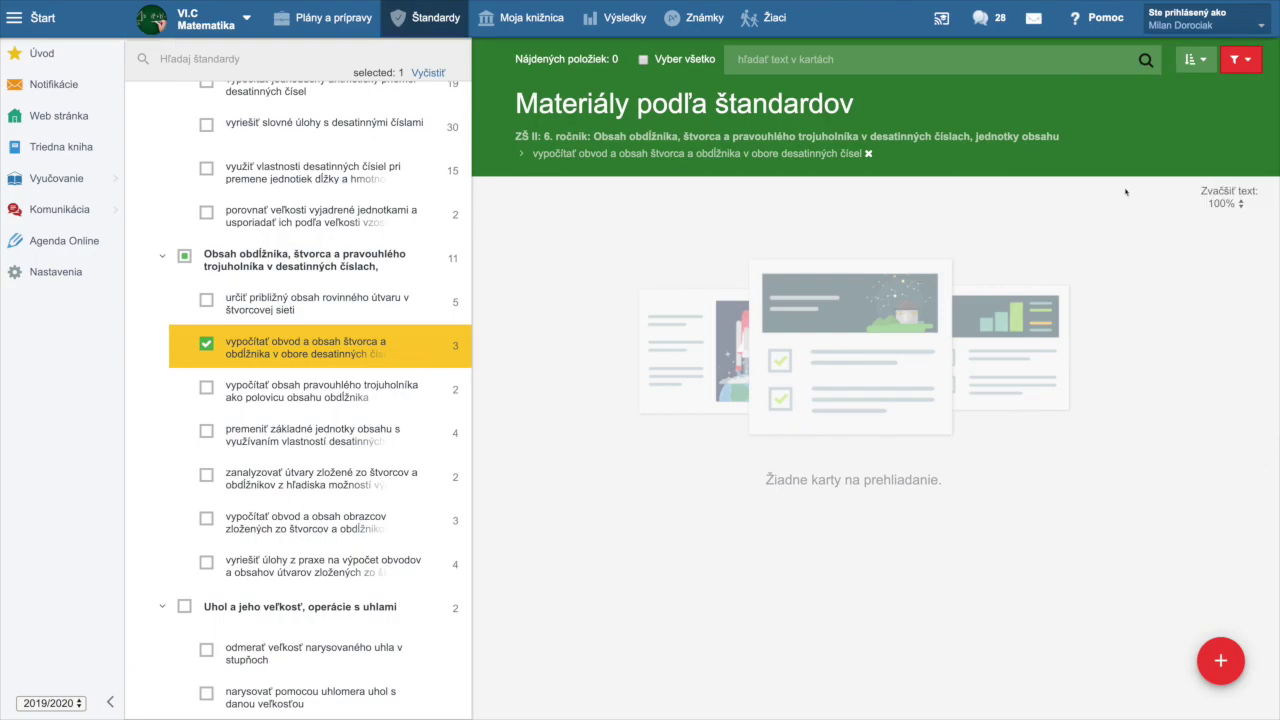
click(1247, 60)
click(1109, 194)
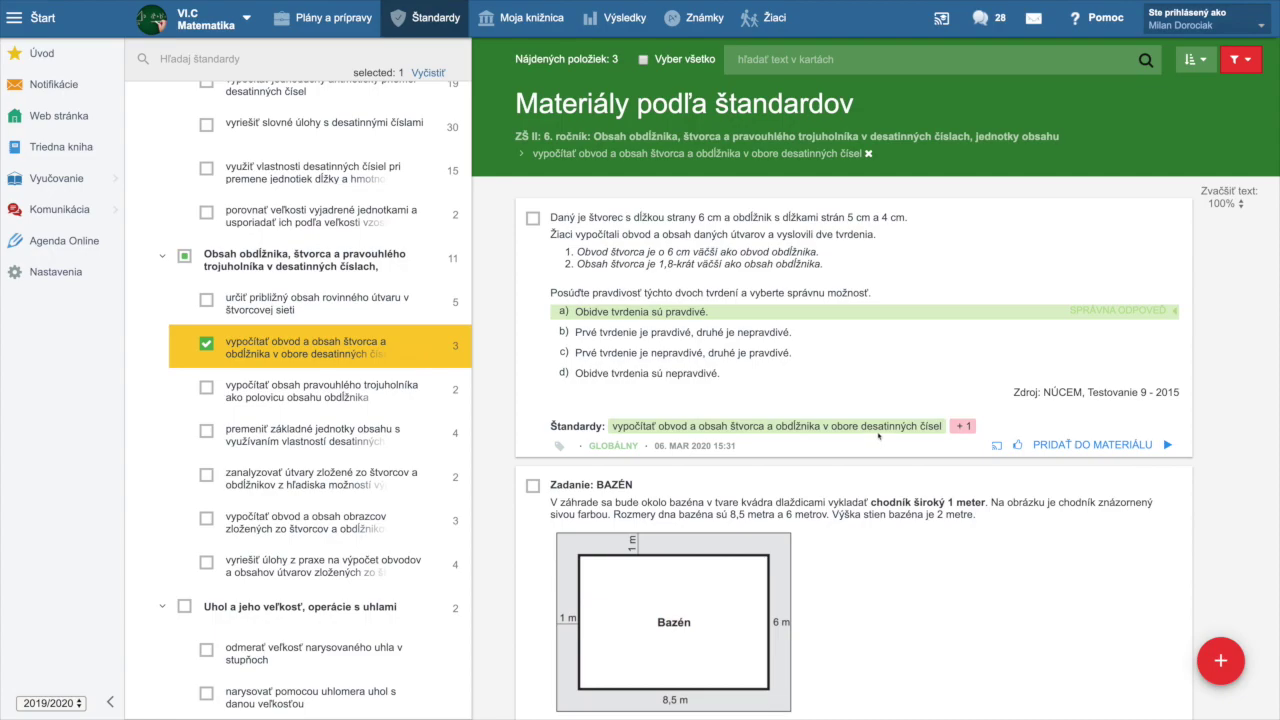
Look through the cards listed for the selected standard, then return to Moja knižnica.
scroll(879, 445, down, 4)
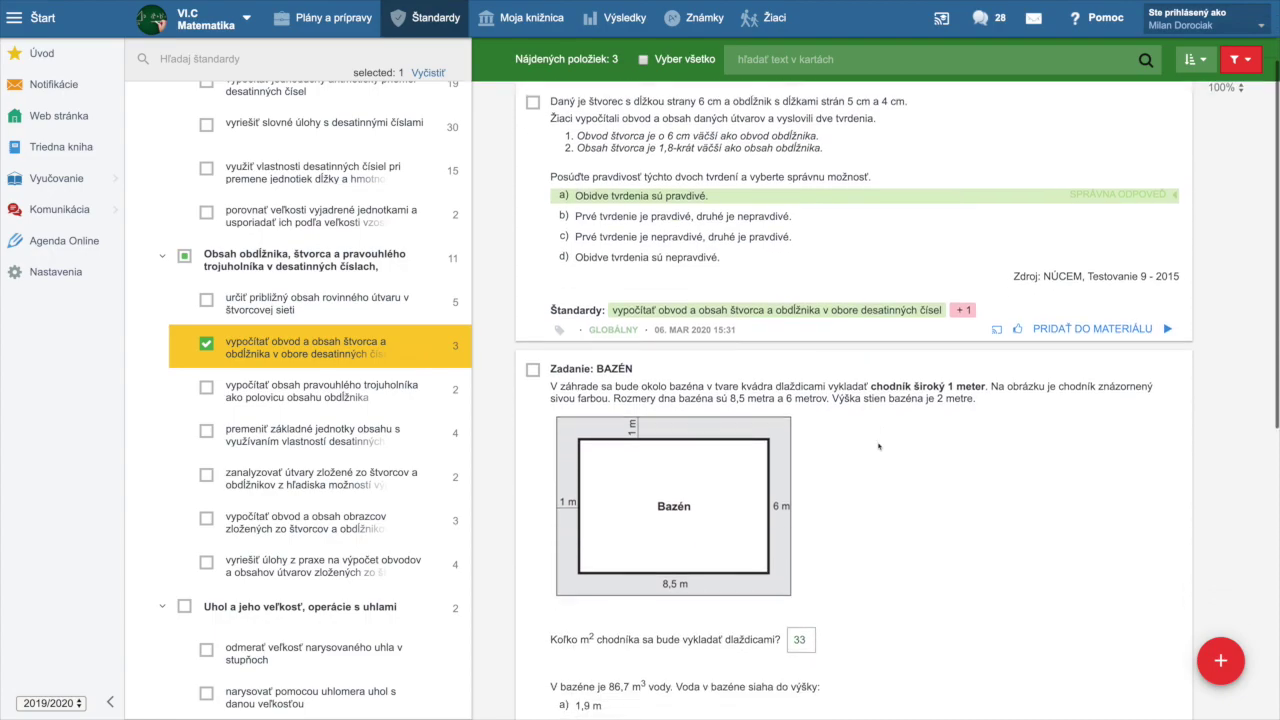
scroll(879, 446, down, 2)
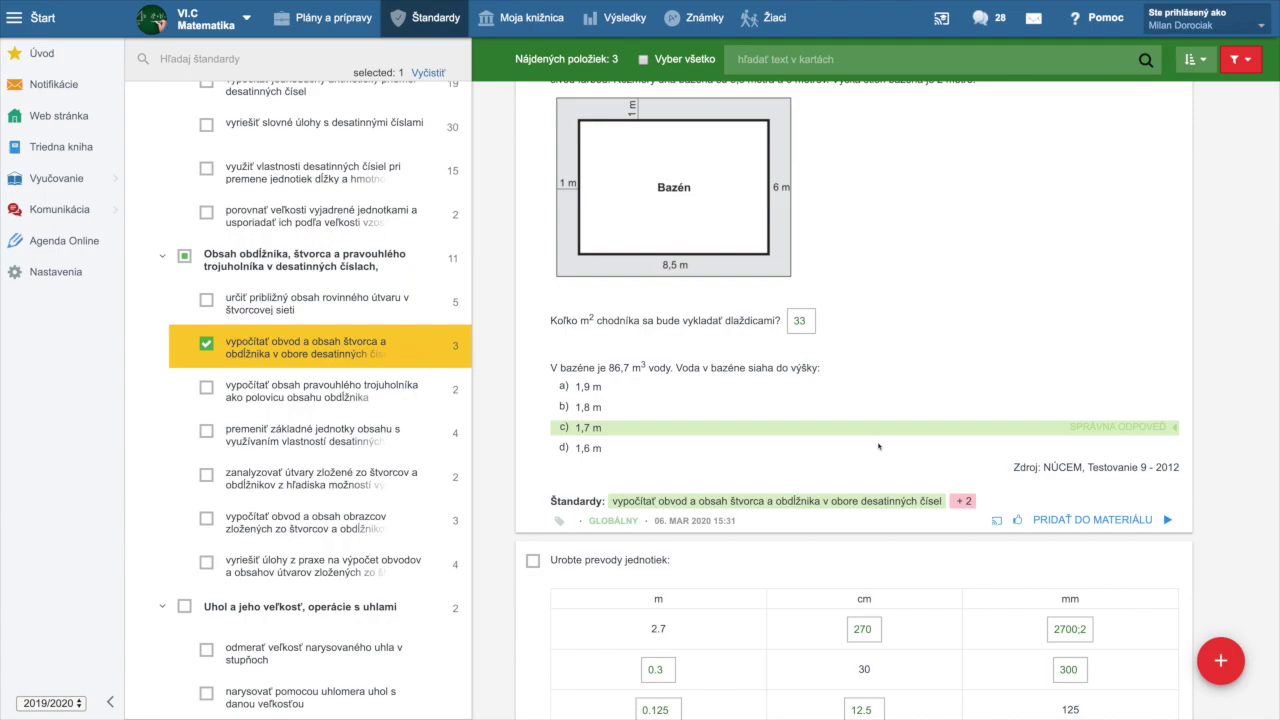
scroll(879, 446, down, 2)
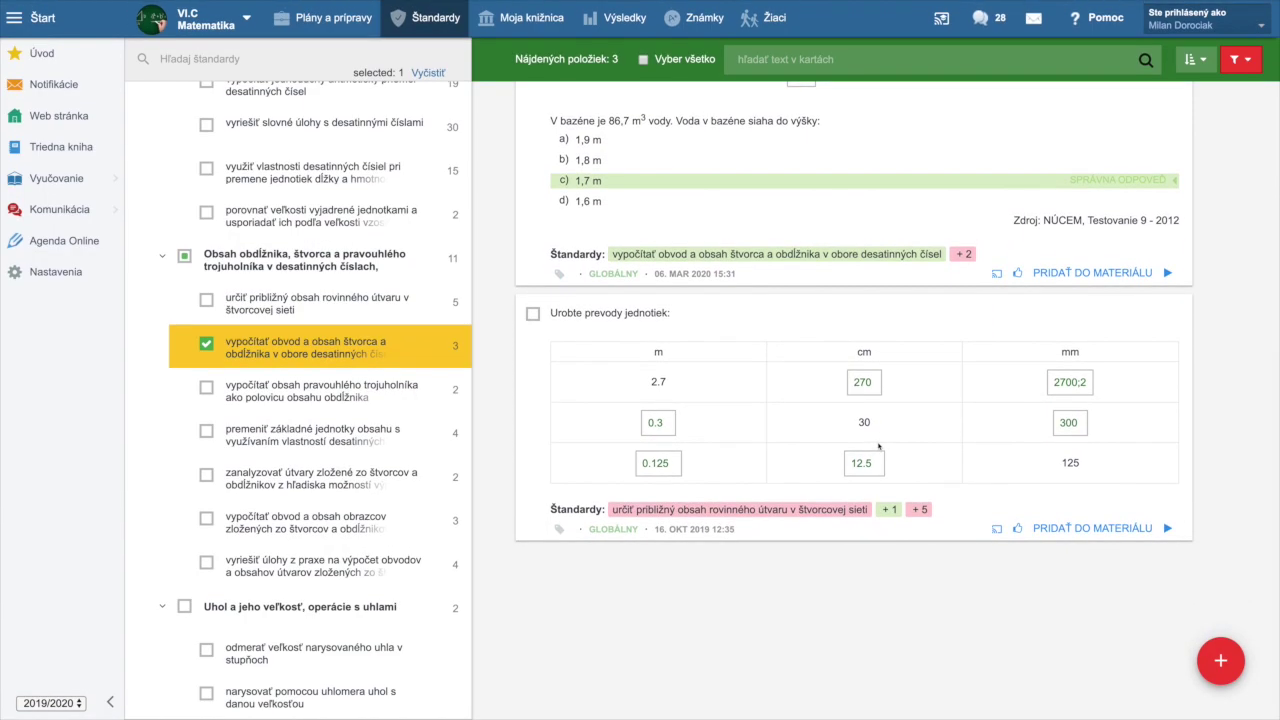
scroll(879, 446, up, 8)
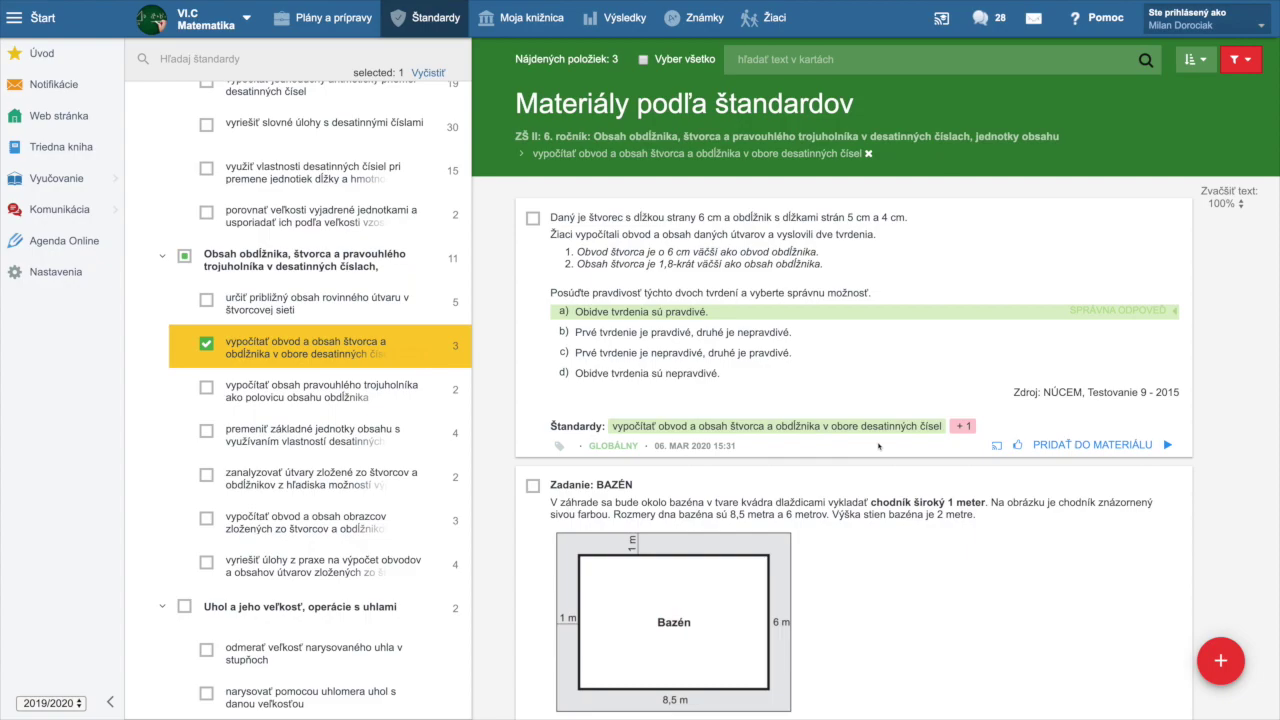
click(517, 21)
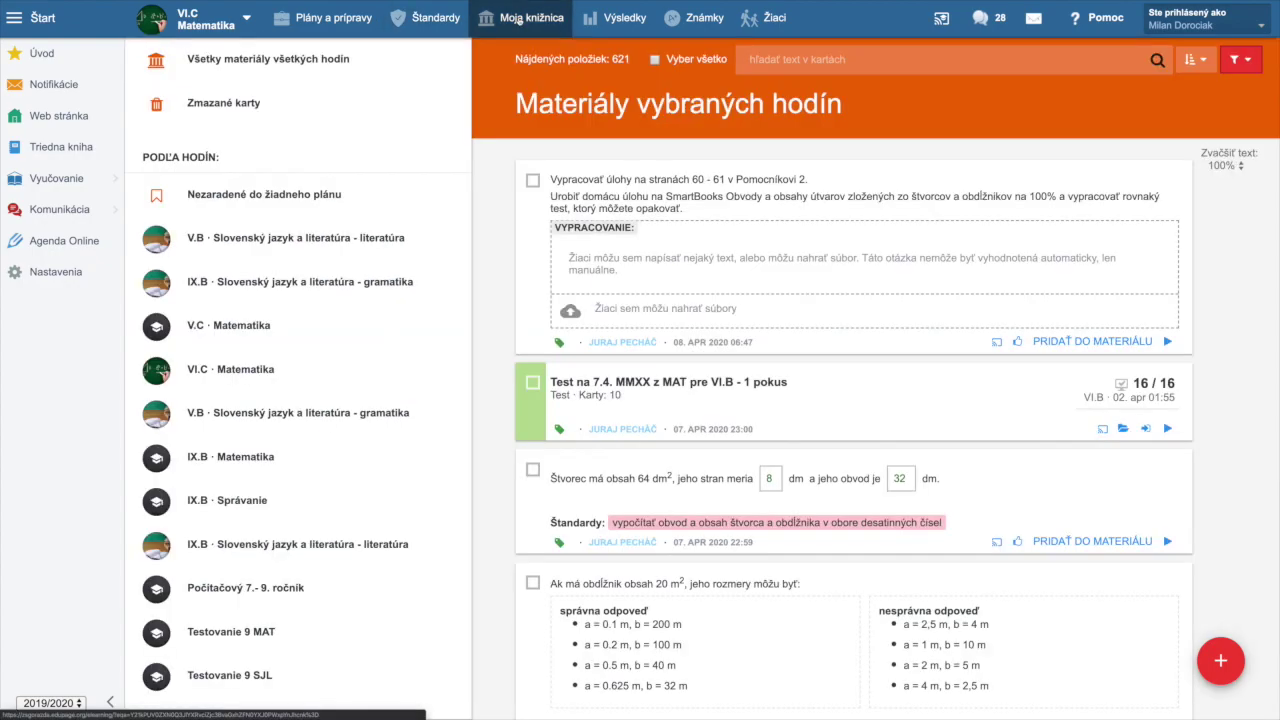